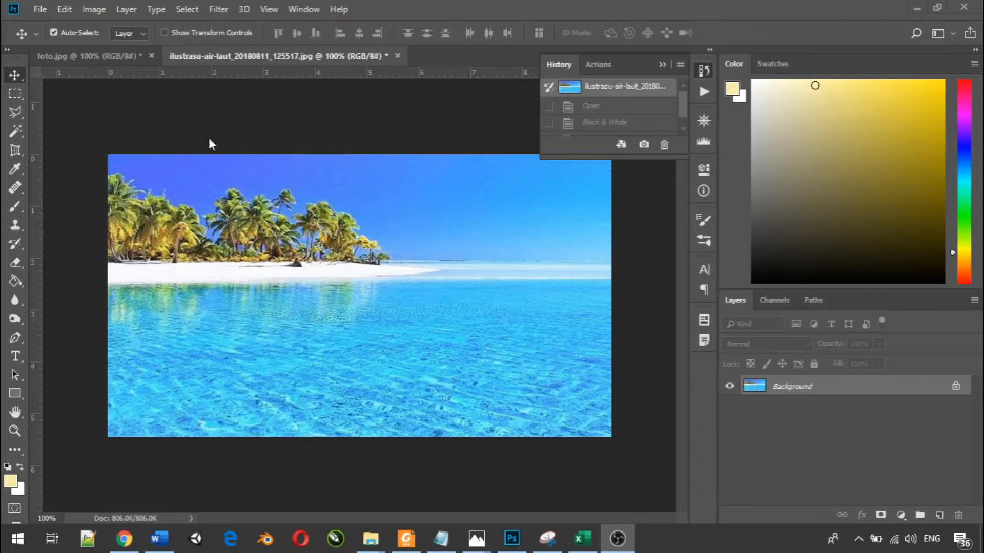
left_click(96, 7)
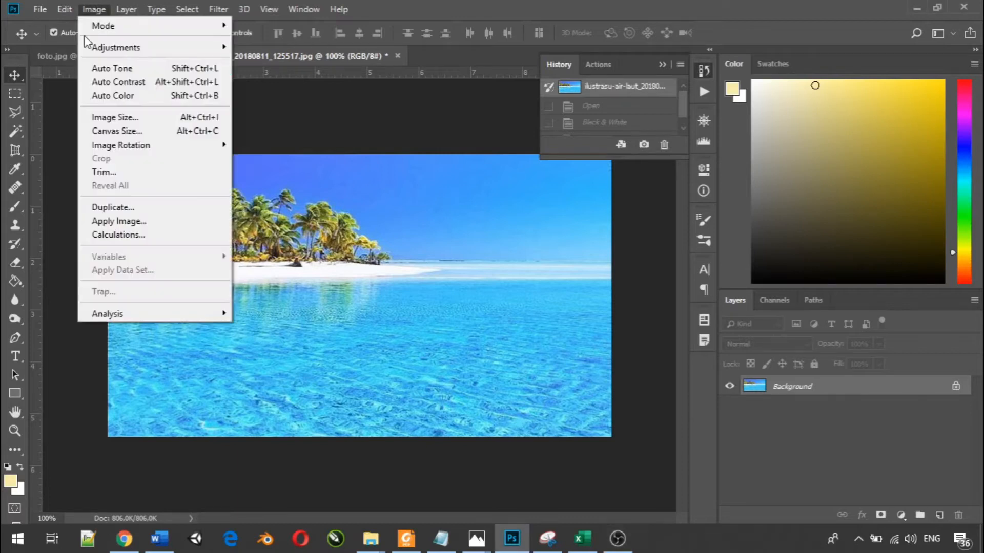
mouse_move(218, 52)
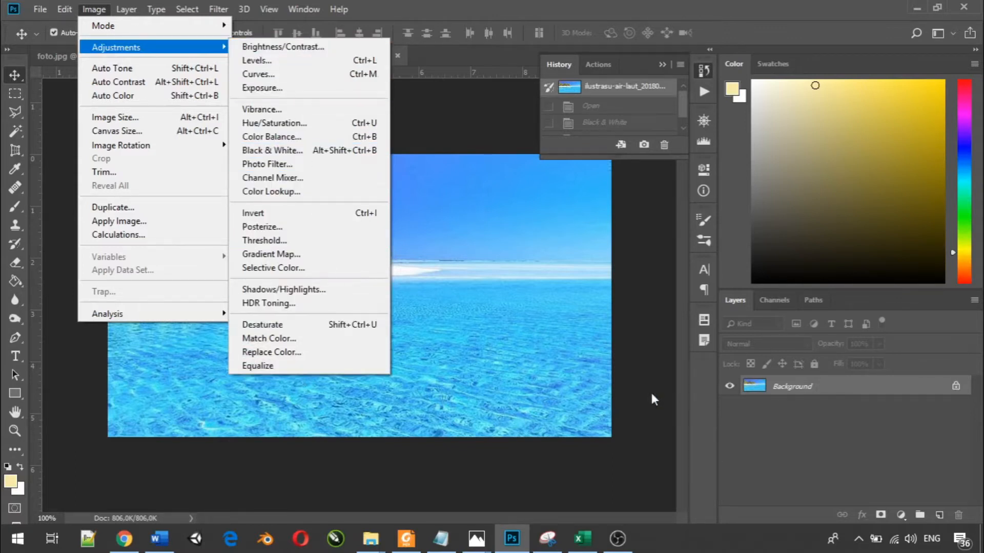
left_click(727, 433)
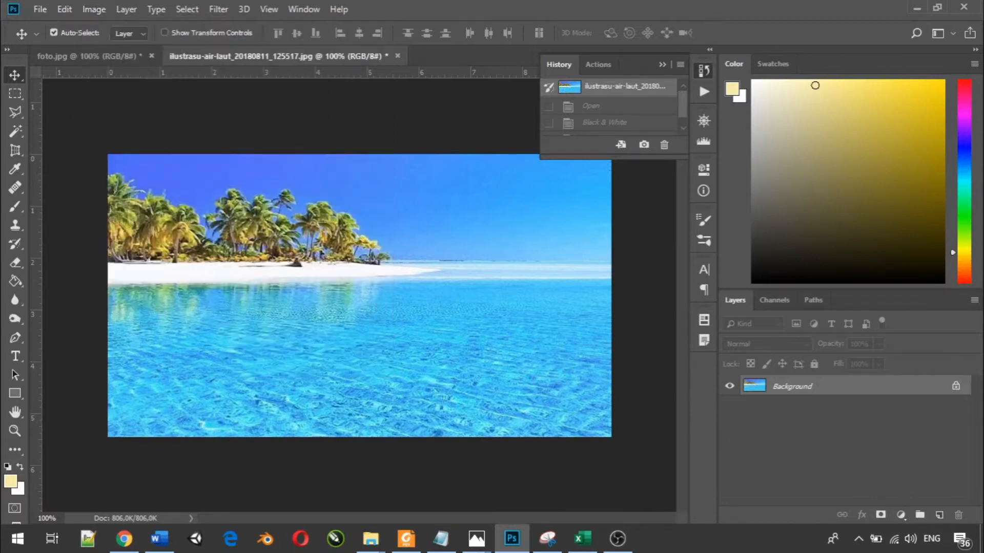
key("alt+Tab")
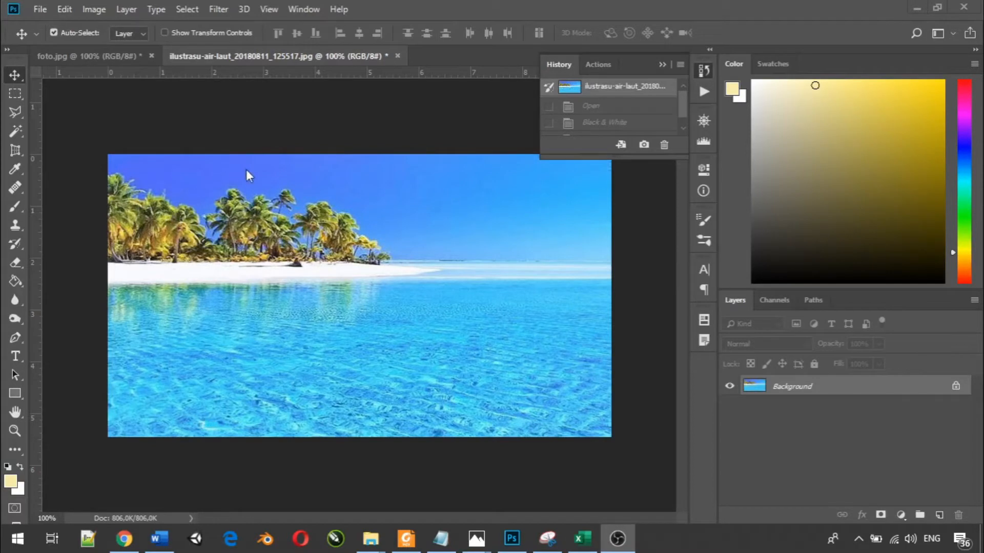
left_click(350, 138)
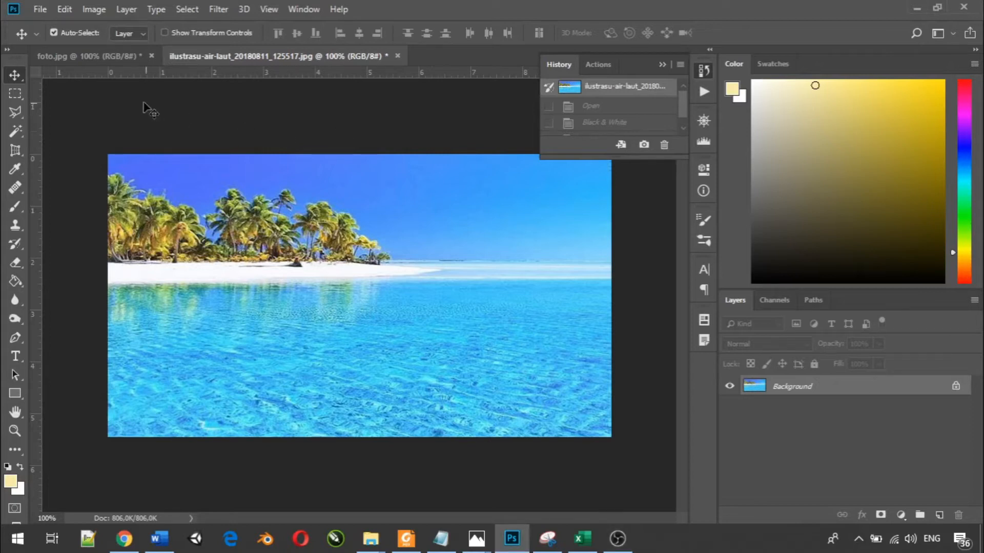
Step: Start a Hue/Saturation adjustment on the beach photo with hue -7, saturation -91 and lightness -23
left_click(92, 9)
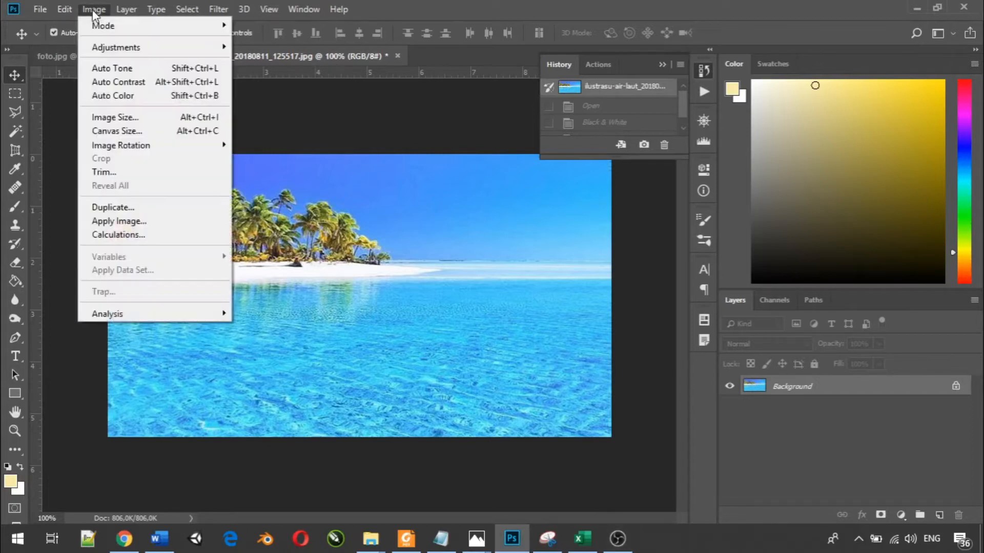
mouse_move(108, 47)
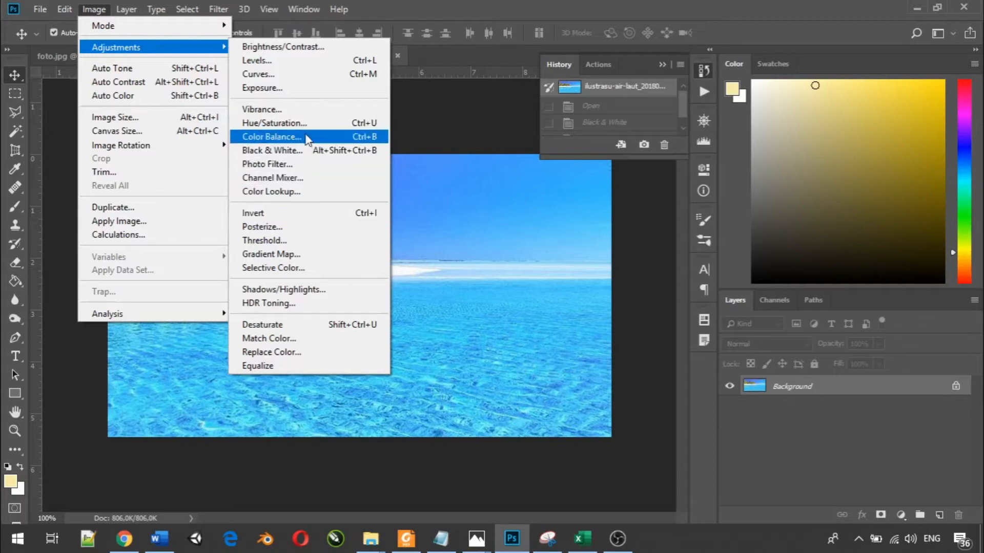
left_click(249, 125)
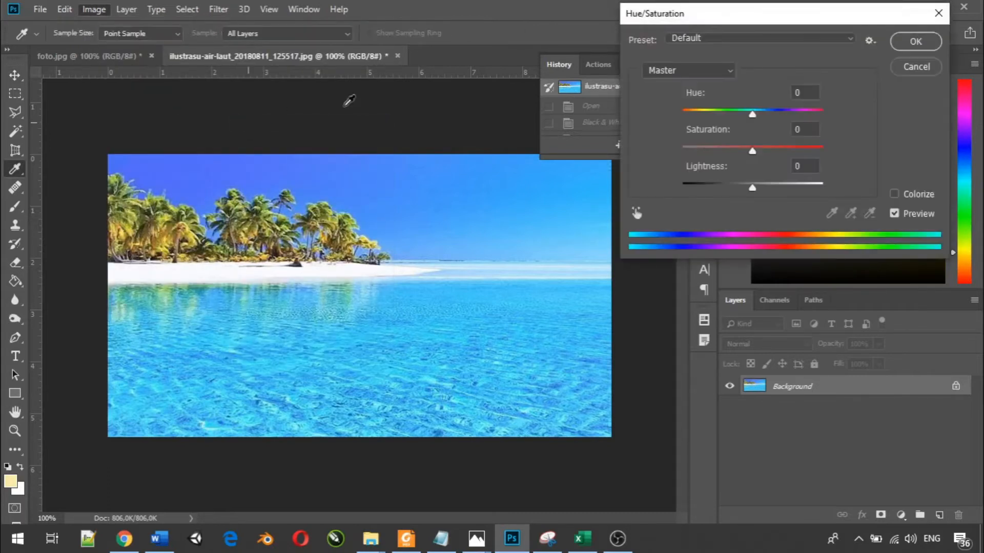
left_click_drag(676, 19, 518, 174)
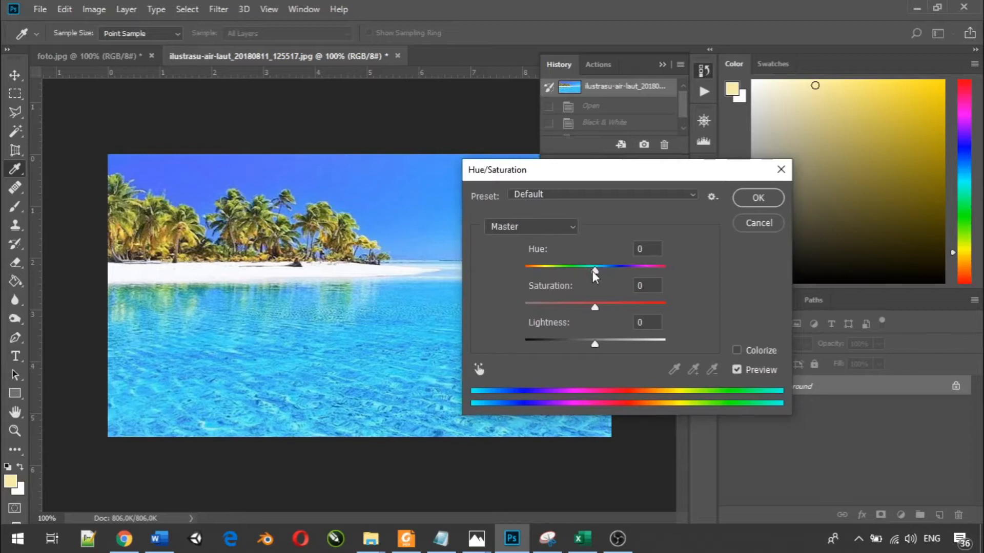
left_click_drag(595, 272, 566, 268)
left_click_drag(595, 307, 531, 301)
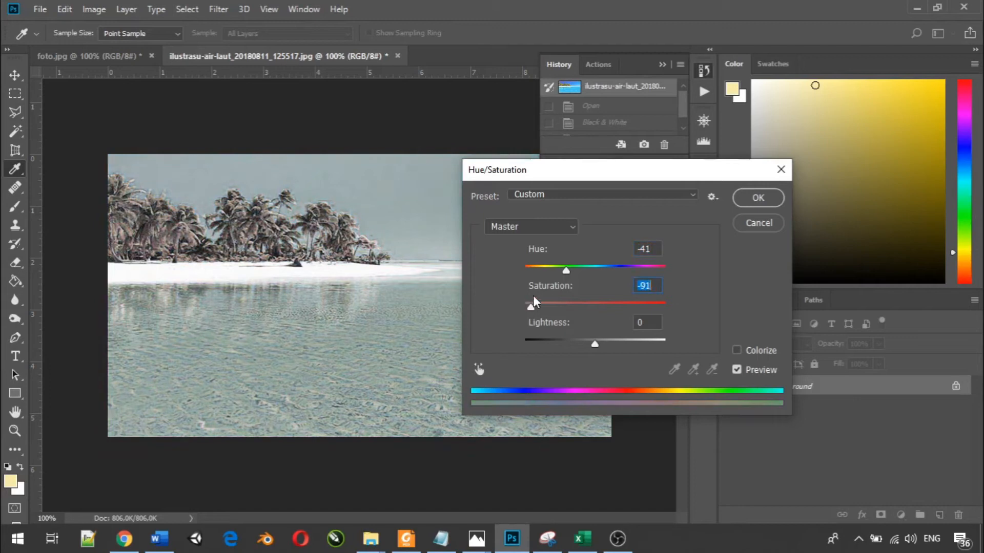
left_click_drag(570, 270, 589, 270)
left_click_drag(596, 342, 579, 344)
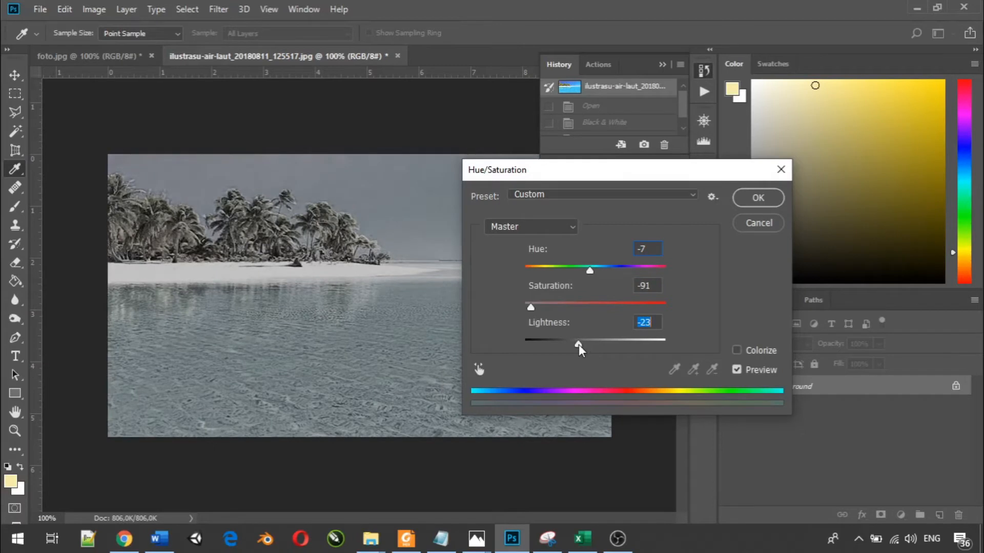
left_click_drag(586, 168, 693, 215)
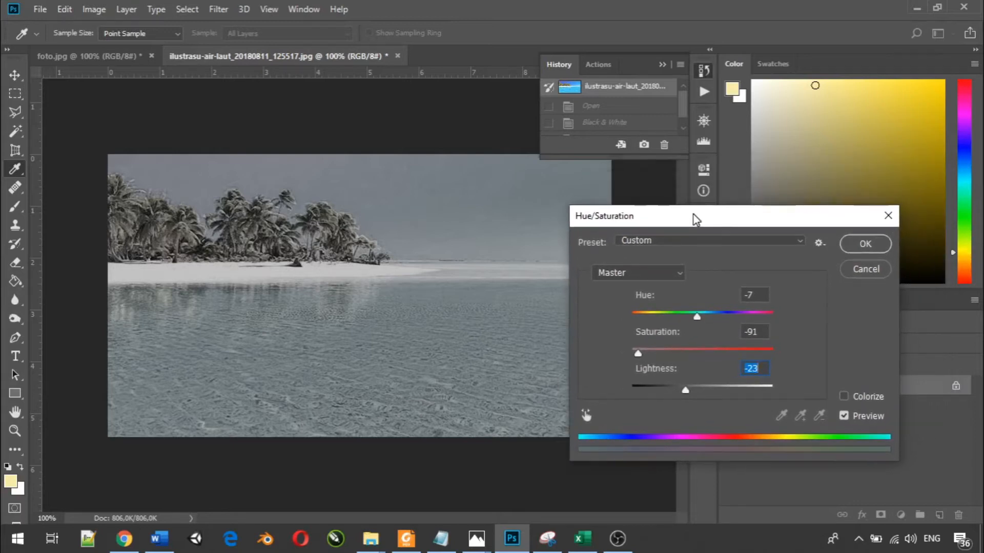
Step: Set the adjustment's saturation to -36 and its hue to -142
left_click(697, 316)
left_click(701, 317)
left_click(637, 352)
mouse_move(657, 349)
left_mouse_down()
mouse_move(685, 349)
mouse_move(675, 349)
left_mouse_up()
left_click_drag(700, 313, 636, 315)
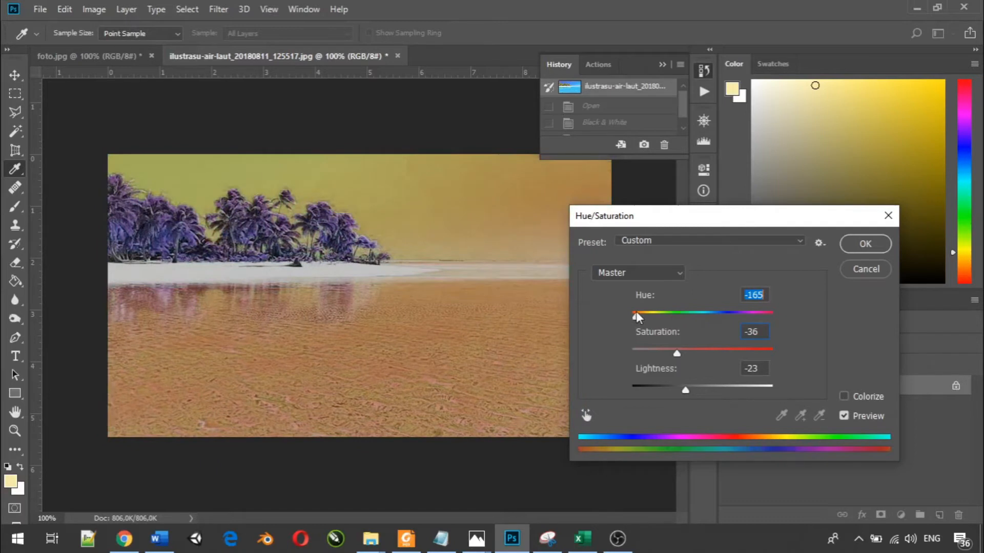
left_click_drag(636, 315, 642, 313)
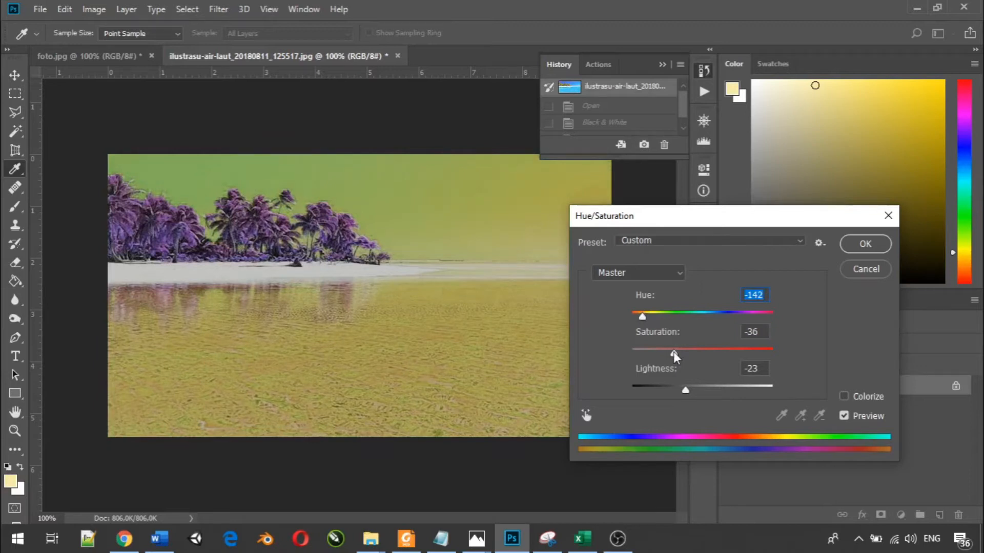
Step: Fine-tune the Hue/Saturation adjustment to hue -132, saturation -34 and lightness -26
left_click_drag(674, 351, 685, 352)
left_click_drag(685, 390, 673, 390)
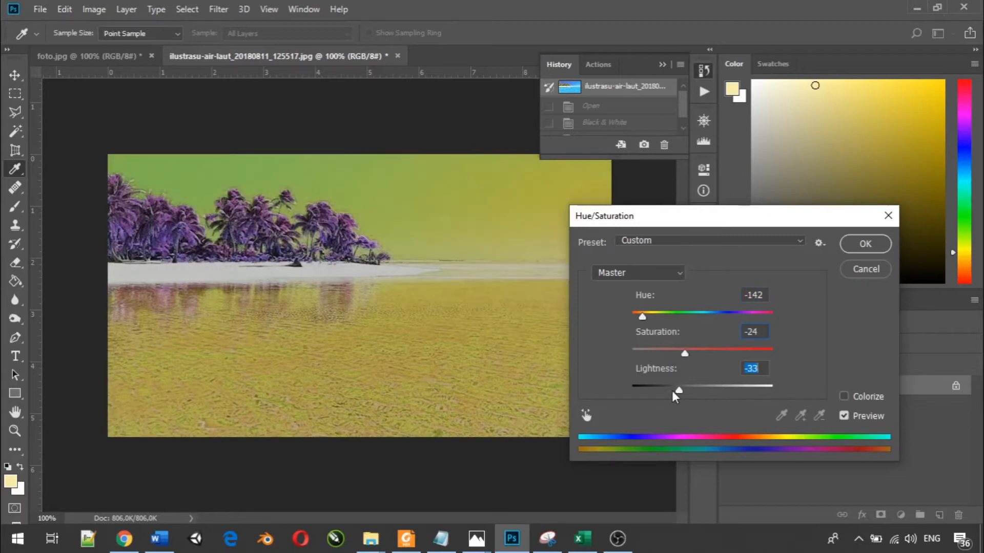
left_click_drag(672, 391, 677, 390)
left_click_drag(642, 315, 648, 313)
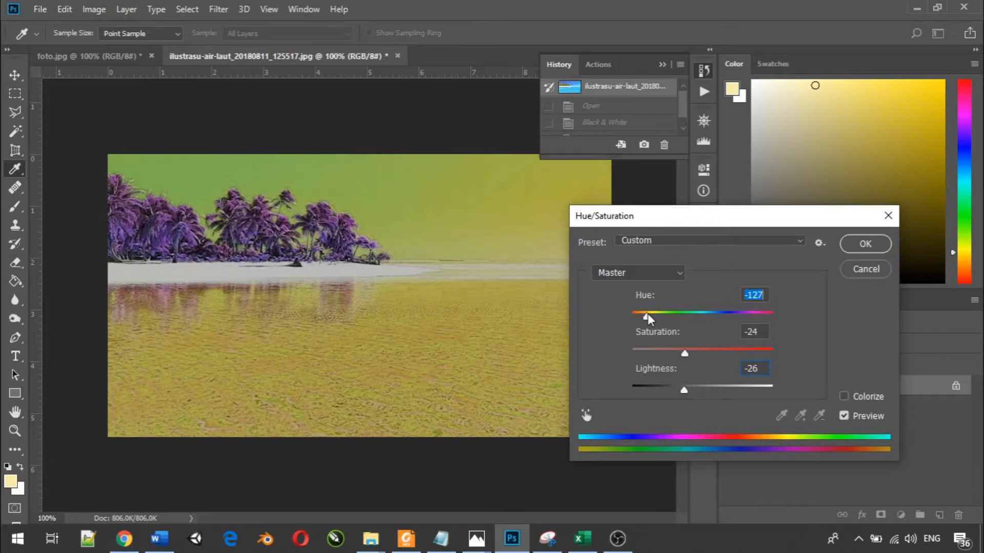
left_click_drag(647, 314, 644, 315)
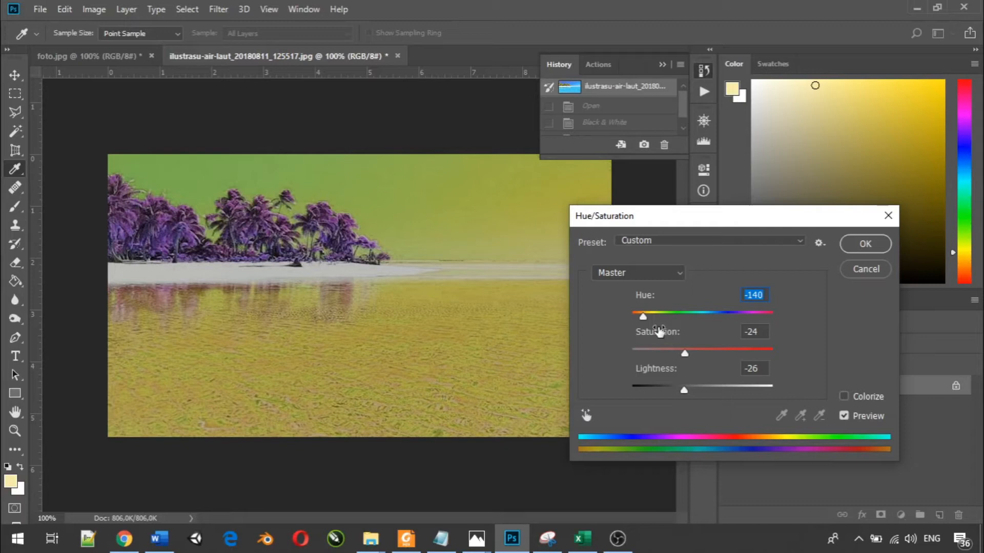
left_click_drag(685, 353, 678, 352)
left_click_drag(644, 316, 647, 315)
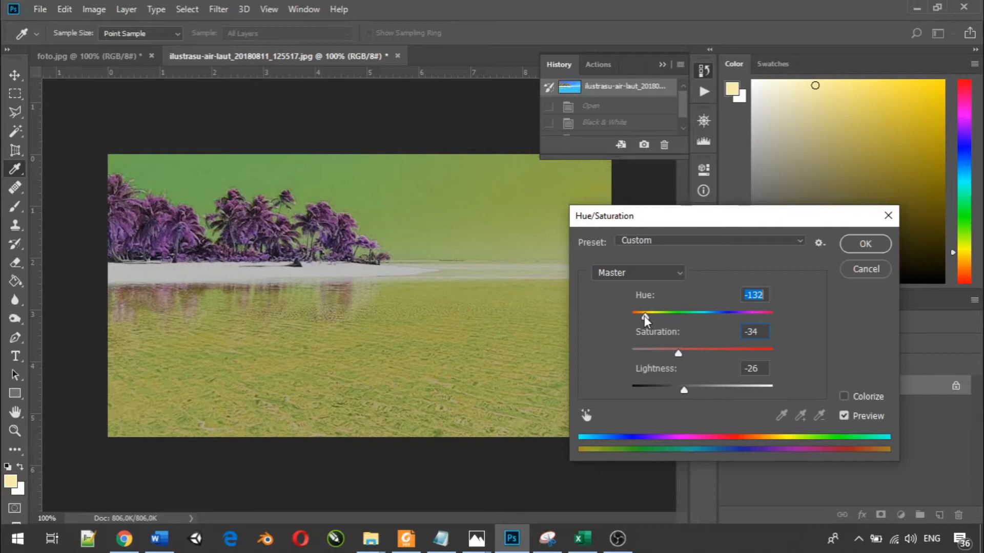
Step: Colorize the beach photo with hue 57, saturation 33 and lightness -4
left_click(843, 396)
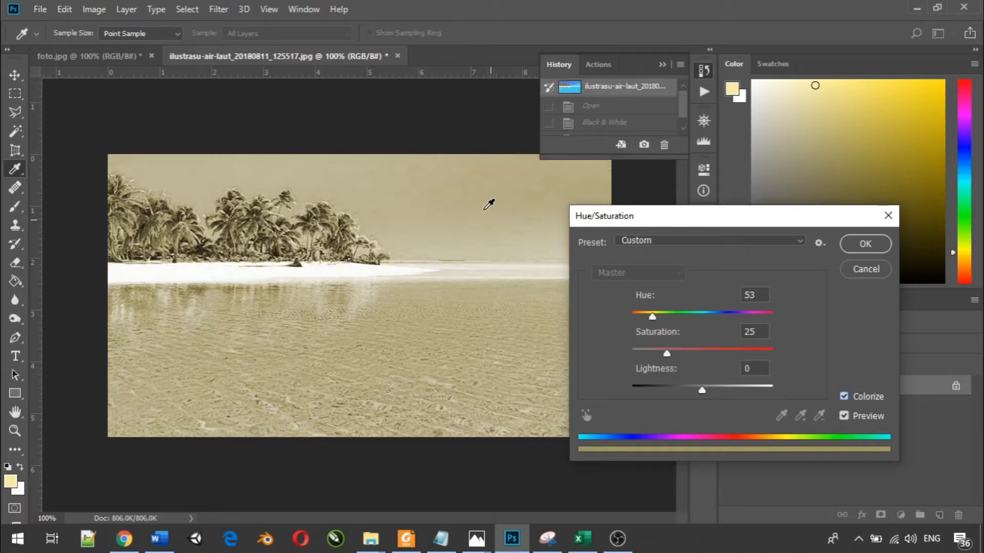
left_click_drag(652, 316, 670, 316)
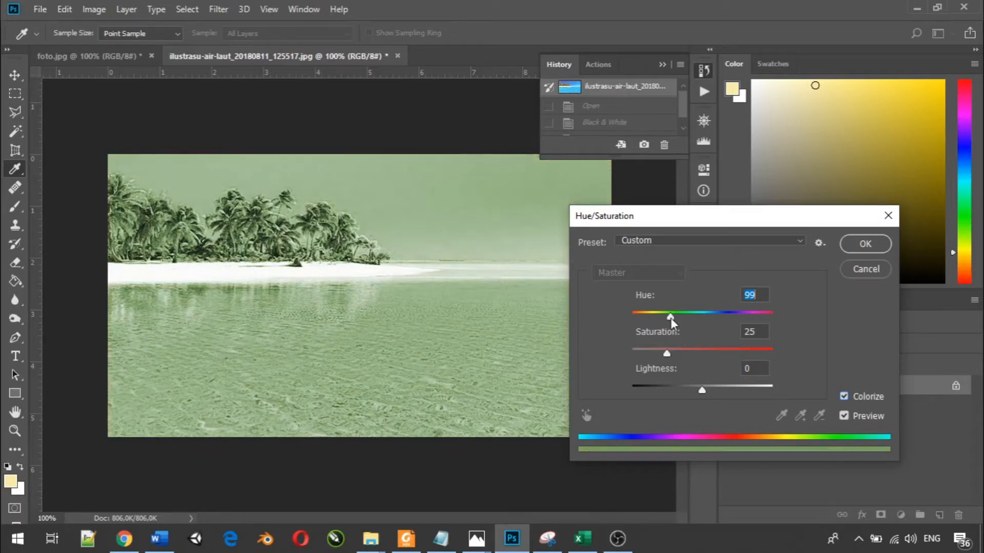
left_click_drag(671, 317, 725, 317)
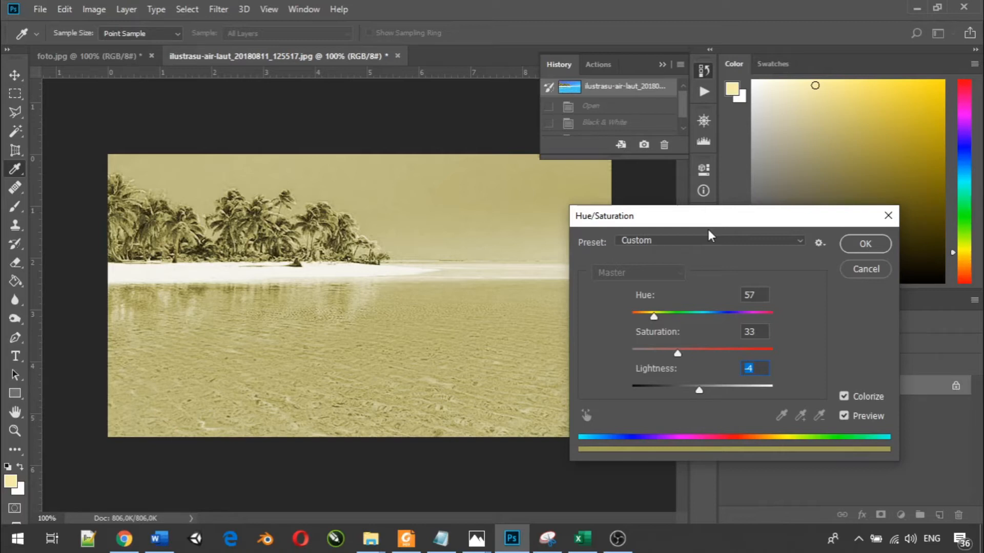
left_click_drag(708, 229, 724, 220)
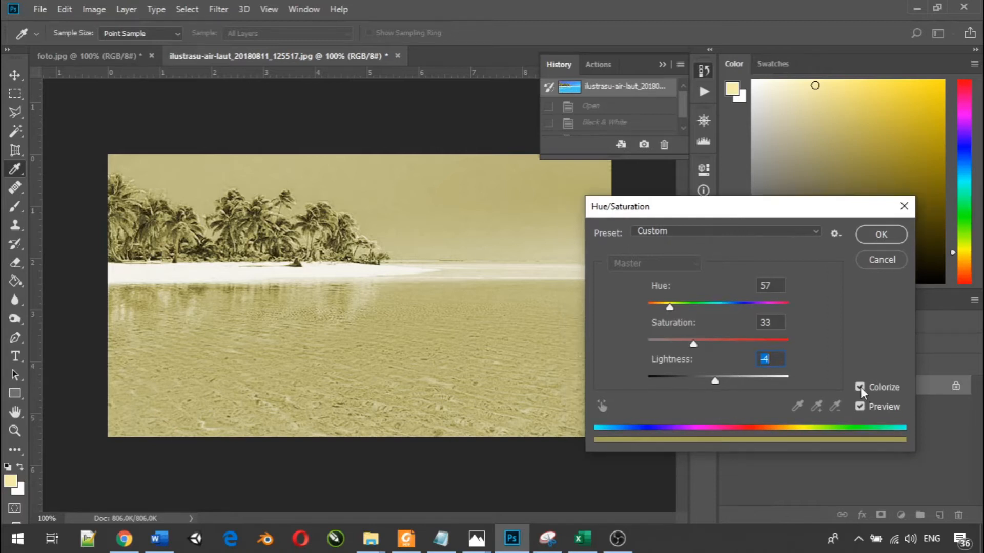
Step: Turn off Colorize and set hue to -132, saturation to -62 and lightness to -8
left_click(860, 386)
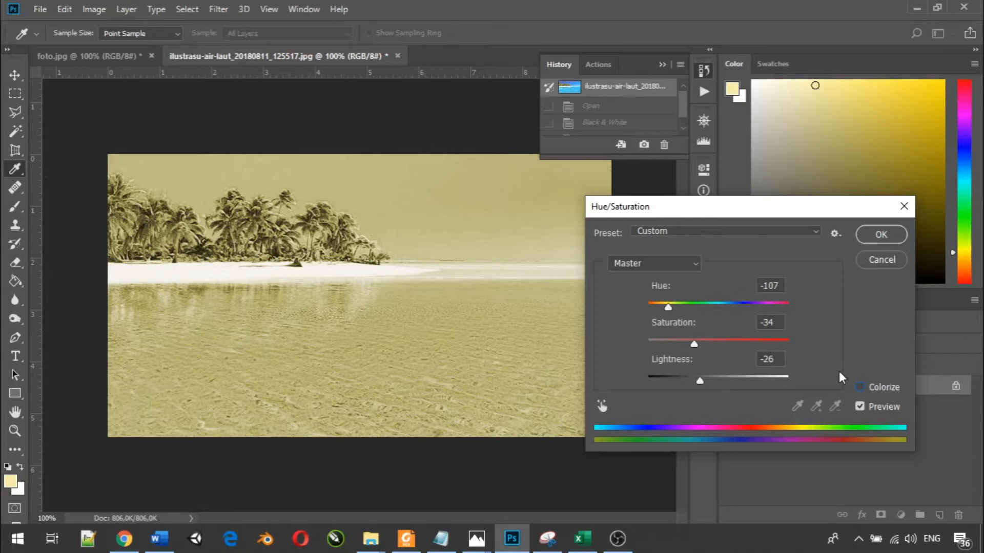
left_click_drag(668, 306, 662, 305)
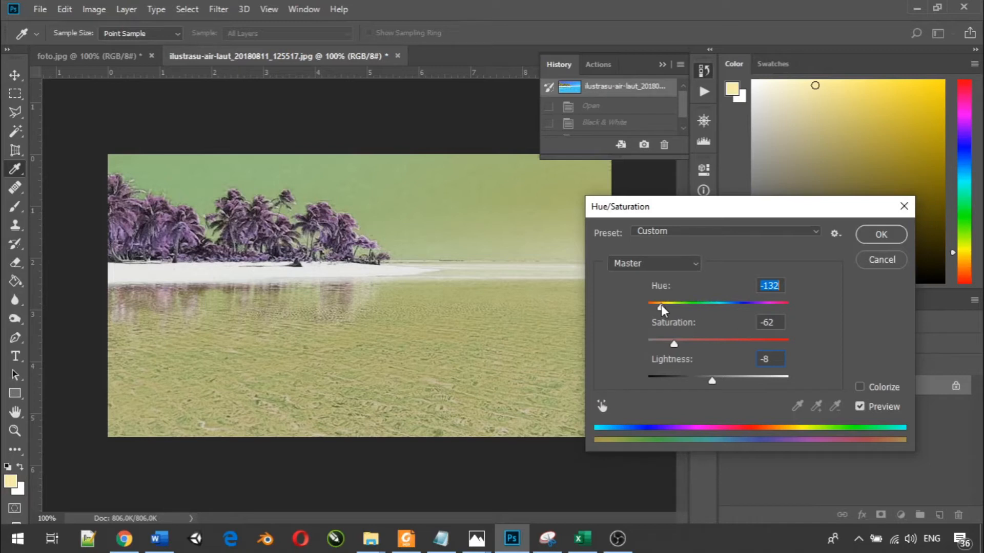
Step: Try Hue/Saturation presets on the beach photo, including Increase Saturation More and Red Boost
left_click(681, 231)
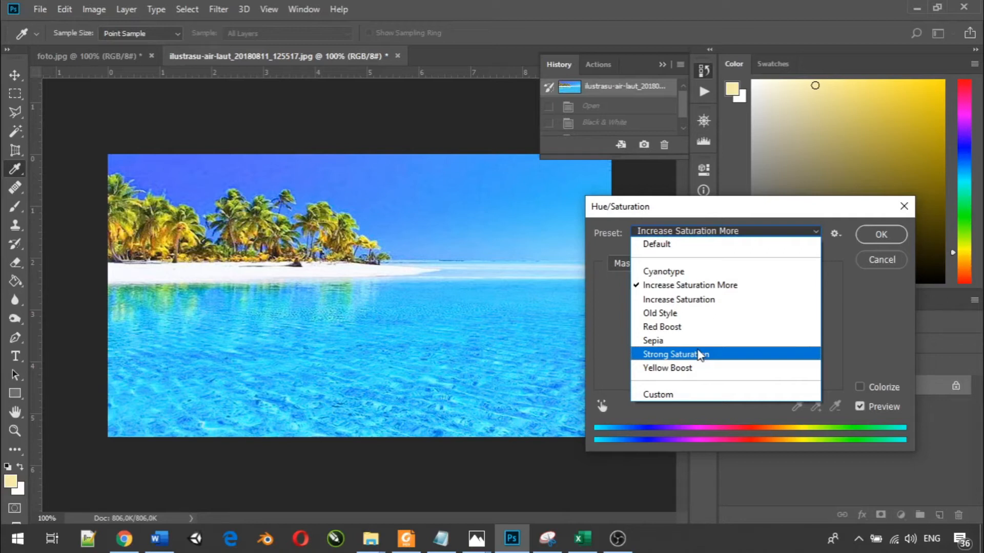
left_click(704, 327)
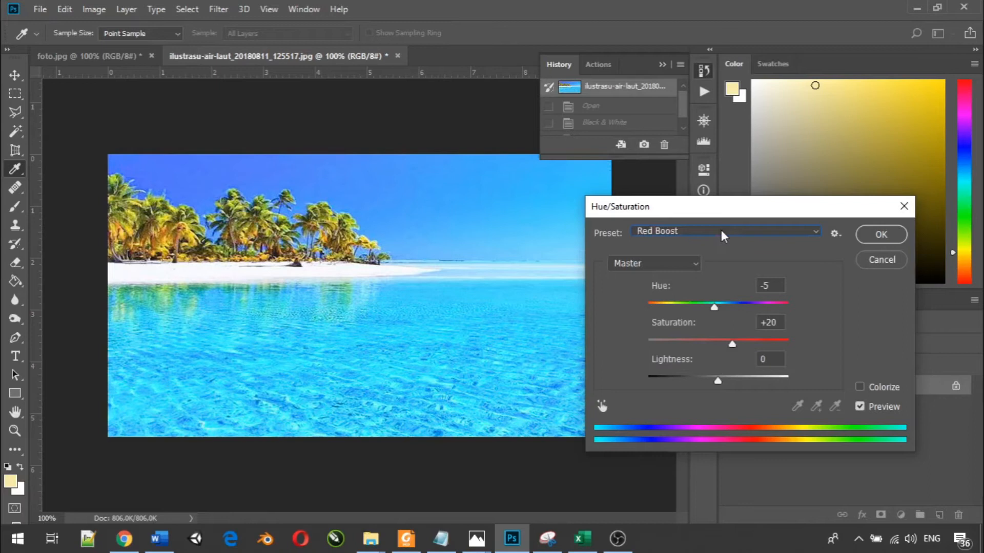
left_click(721, 232)
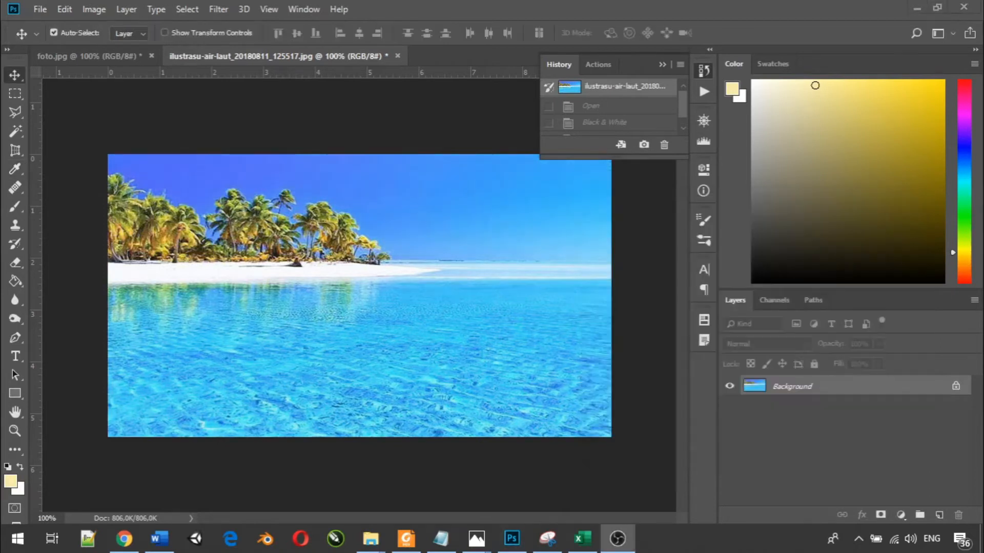
Step: Convert the beach photo to black and white with Reds at -21% and Yellows at 40%
left_click(94, 9)
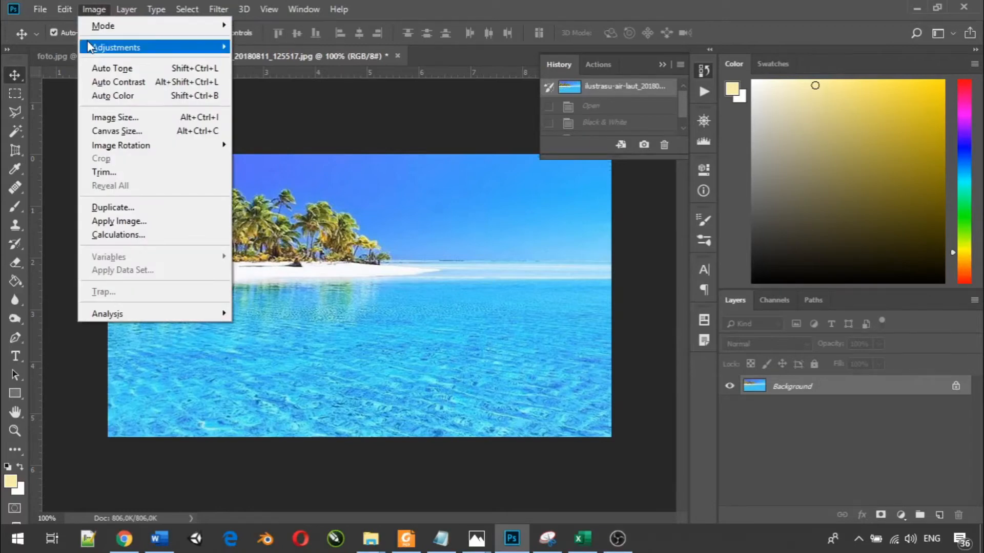
mouse_move(95, 46)
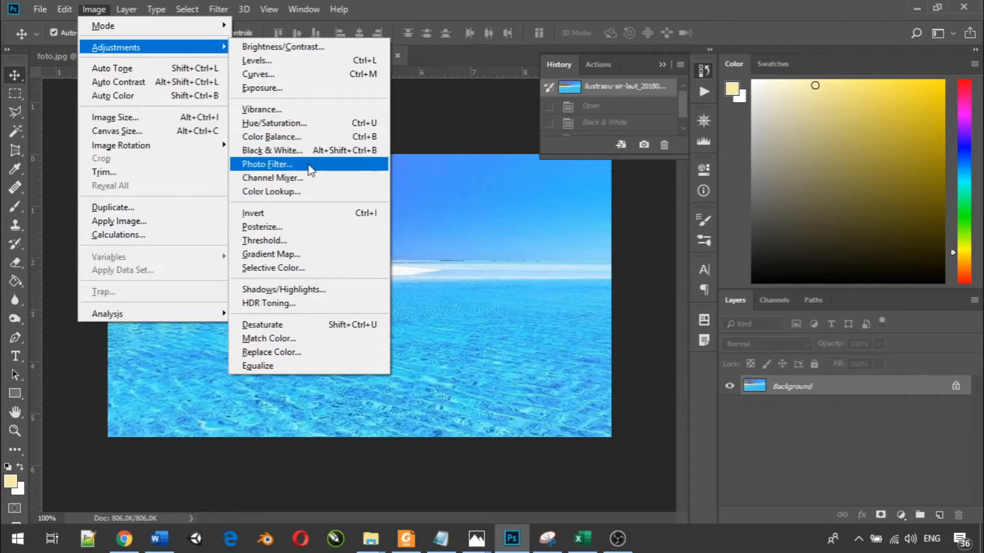
left_click(312, 151)
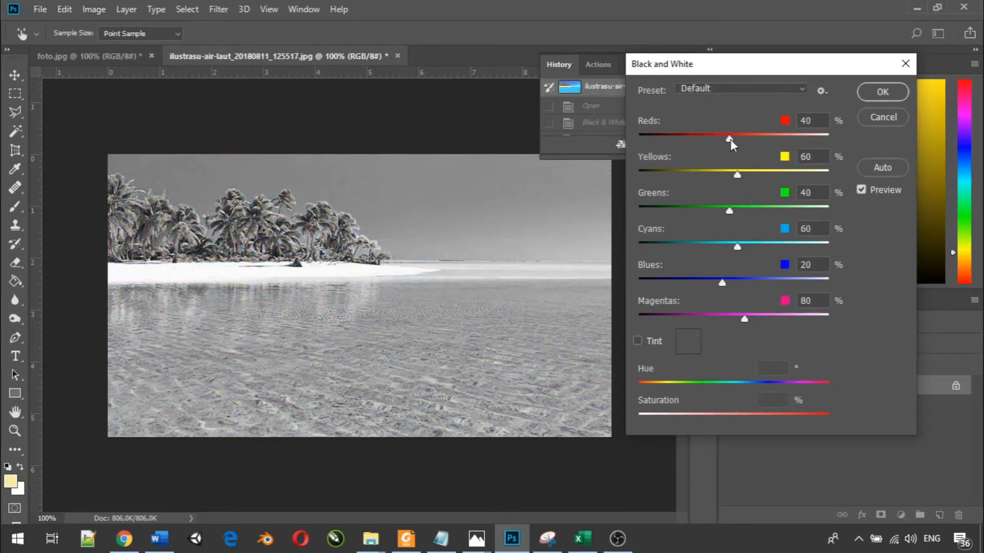
left_click_drag(730, 140, 706, 136)
left_click_drag(739, 173, 728, 174)
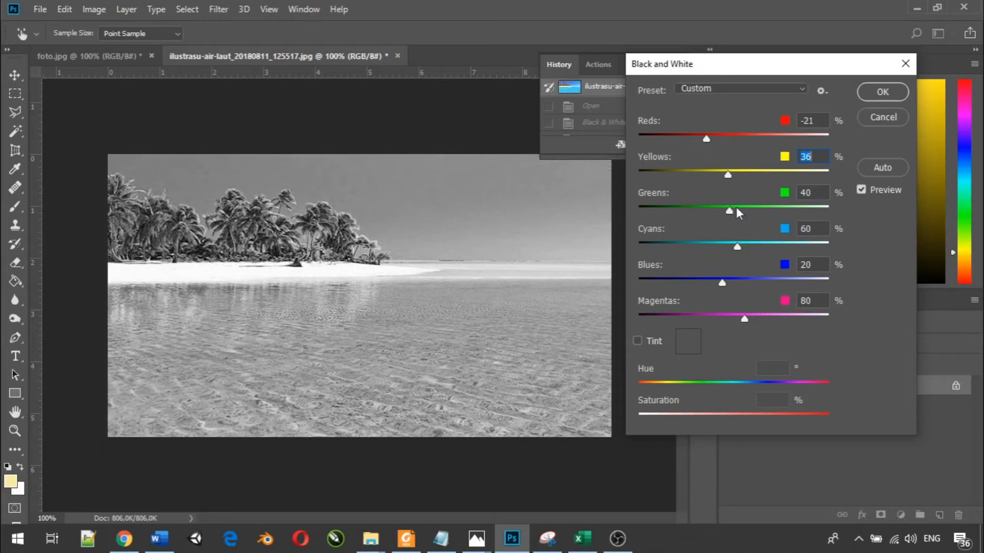
left_click_drag(729, 176, 729, 176)
left_click(868, 101)
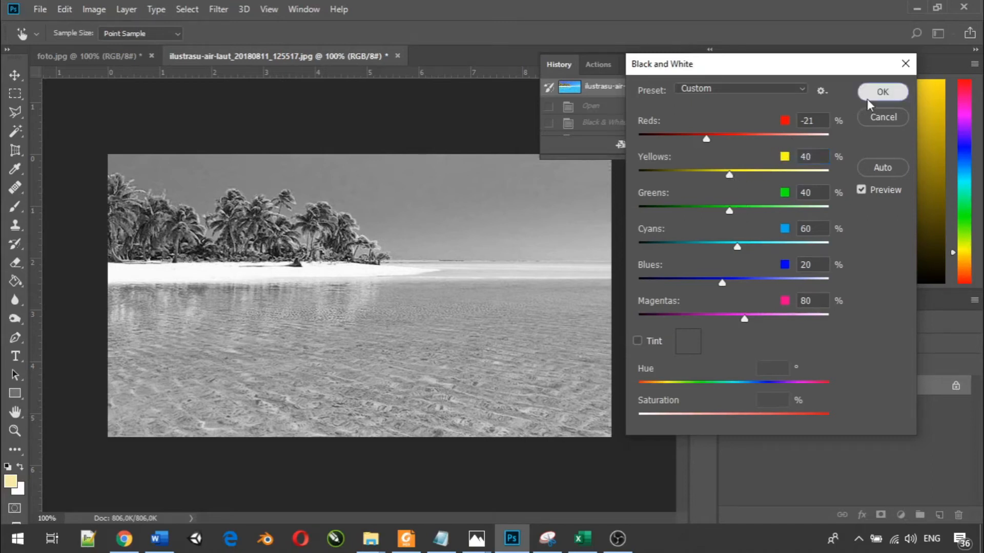
key("Escape")
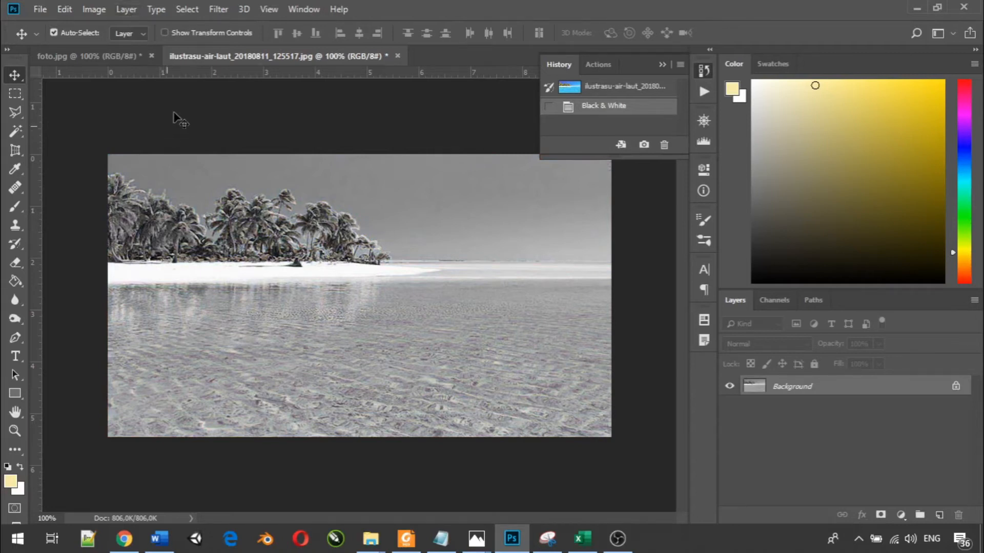
Step: Open a Gradient Map on the black-and-white beach photo and preview the Chrome gradient preset
left_click(94, 9)
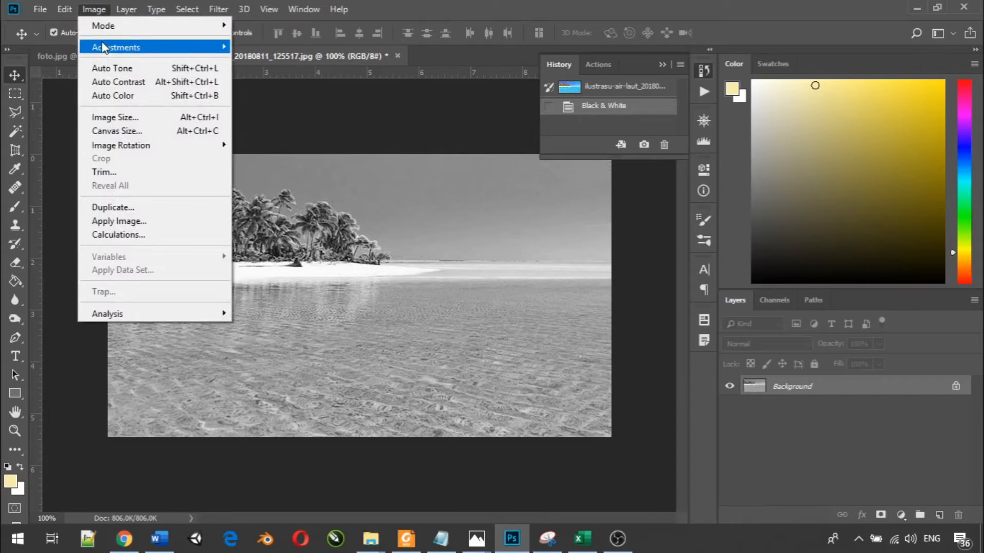
mouse_move(185, 47)
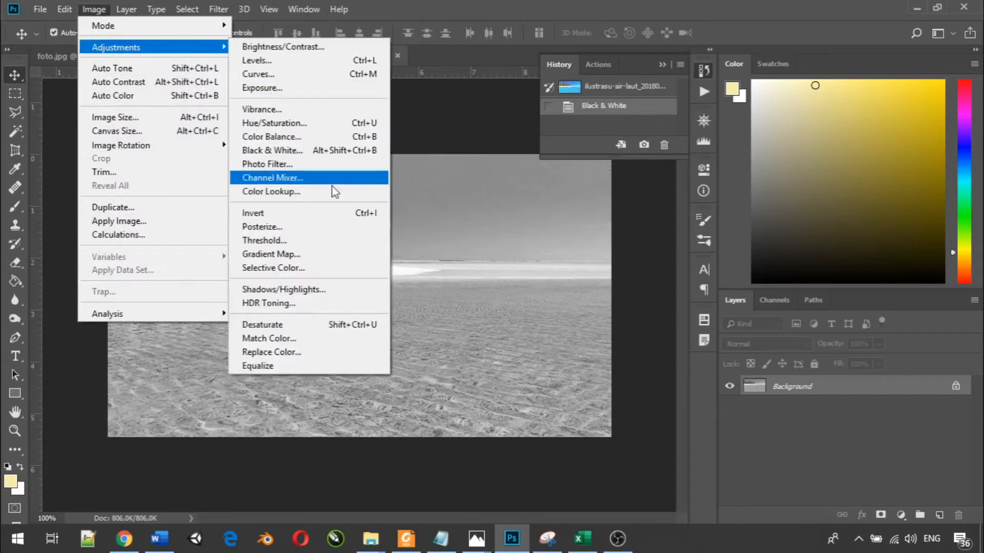
left_click(339, 260)
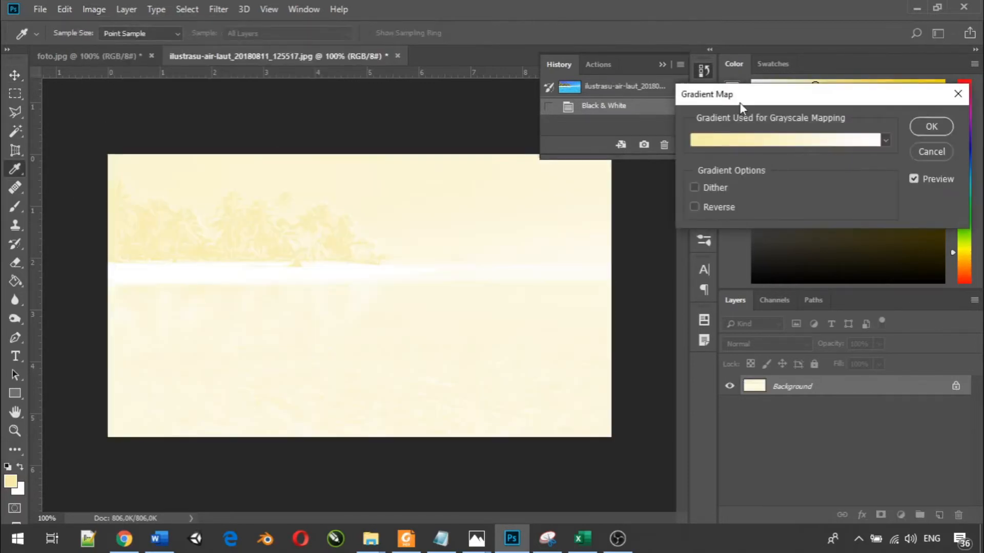
left_click(738, 144)
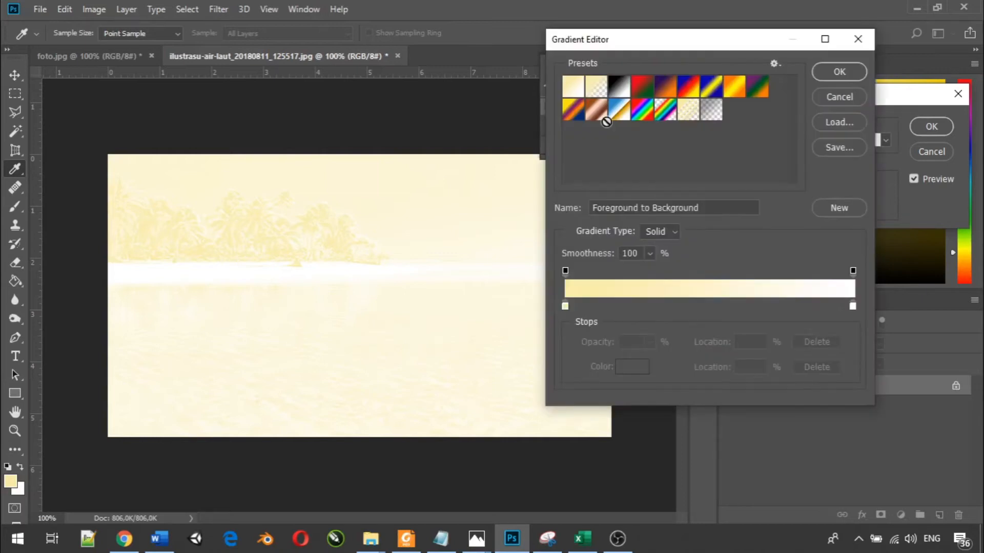
left_click(628, 117)
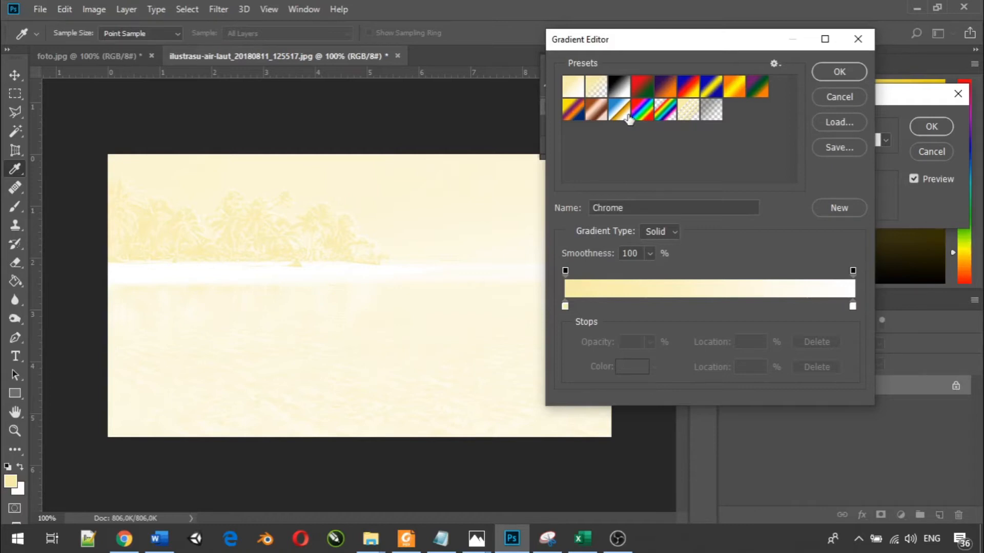
left_click(620, 108)
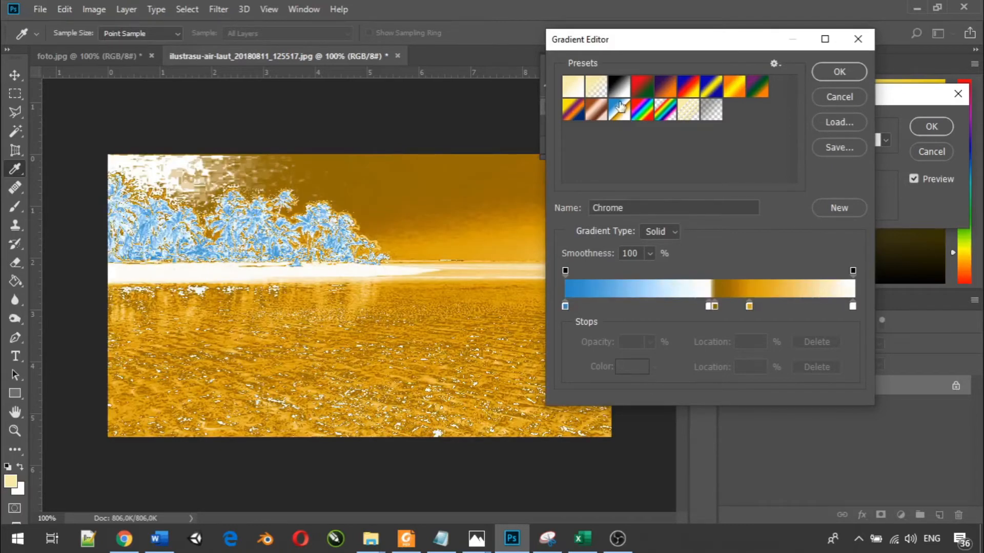
Step: Try the Spectrum, Transparent Rainbow, "Yellow, Violet, Orange, Blue" and "Black, White" presets for the gradient map
left_click(635, 118)
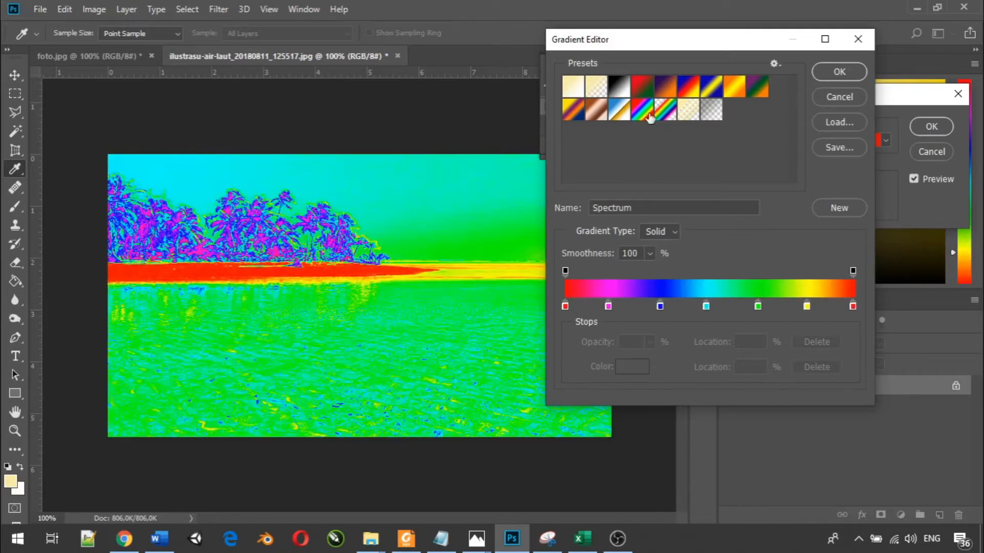
left_click(650, 117)
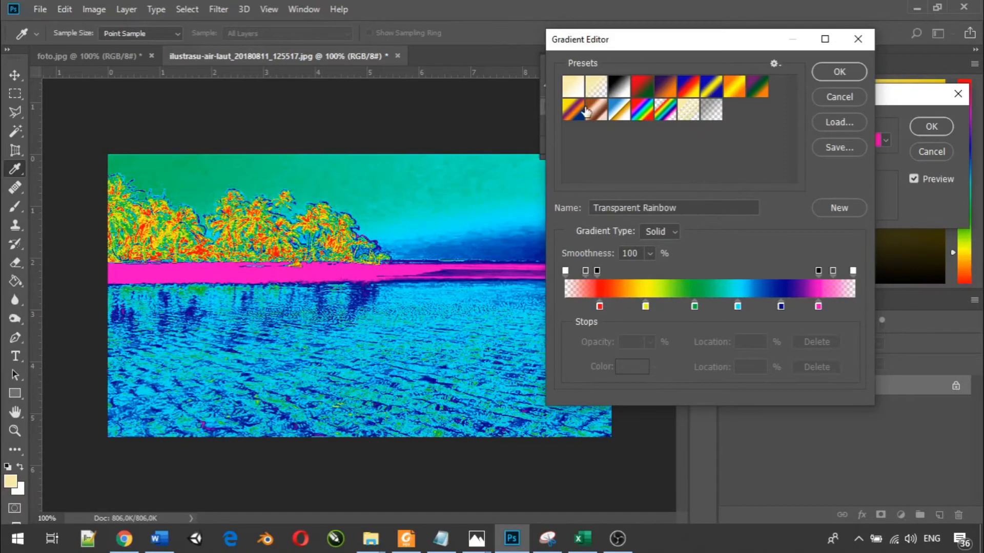
left_click(574, 110)
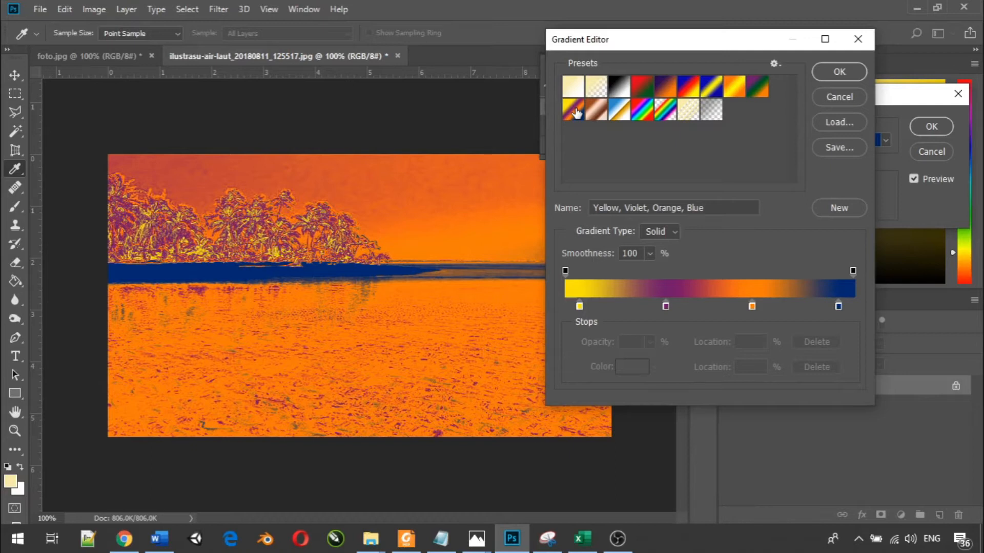
left_click(596, 91)
left_click(620, 91)
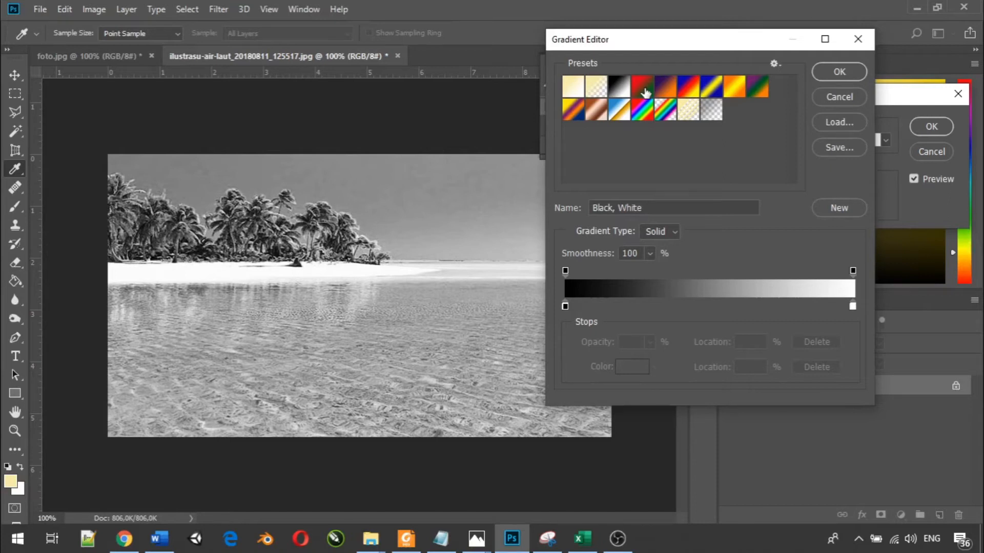
Step: Choose the Foreground to Background gradient and change its starting stop to dark blue
left_click(573, 86)
left_click(565, 306)
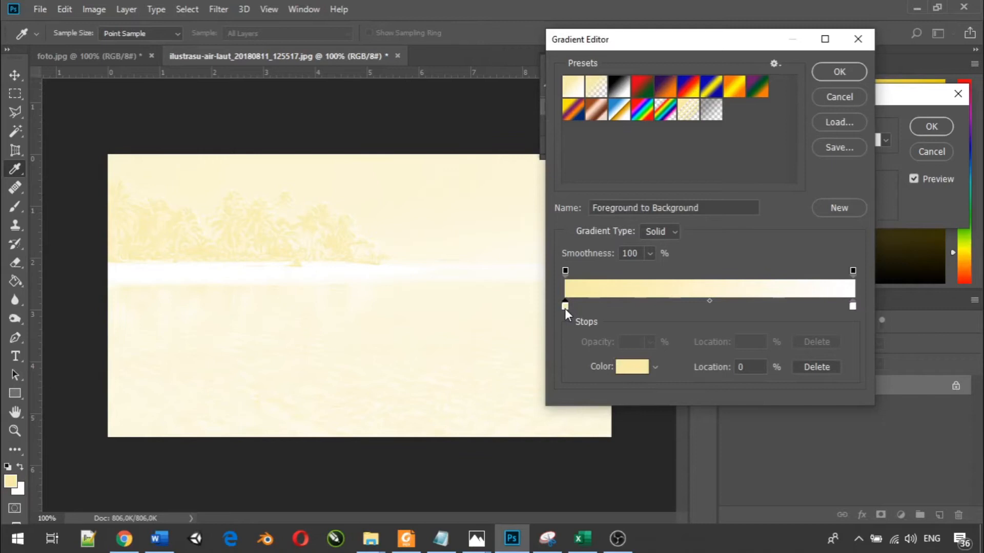
left_click(634, 367)
left_click(822, 321)
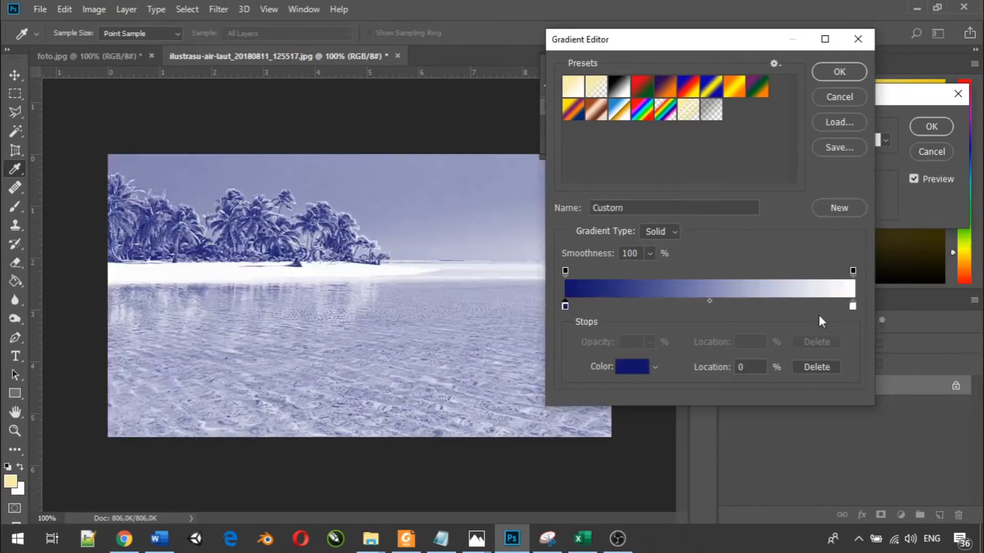
Step: Set the gradient's end stop to light lavender, cec9f8
double_click(852, 307)
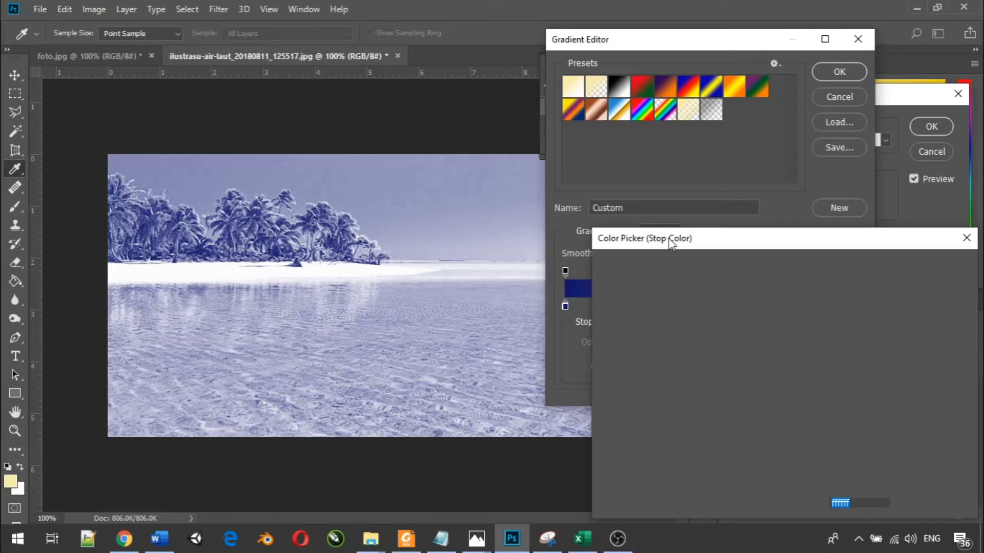
left_click(650, 278)
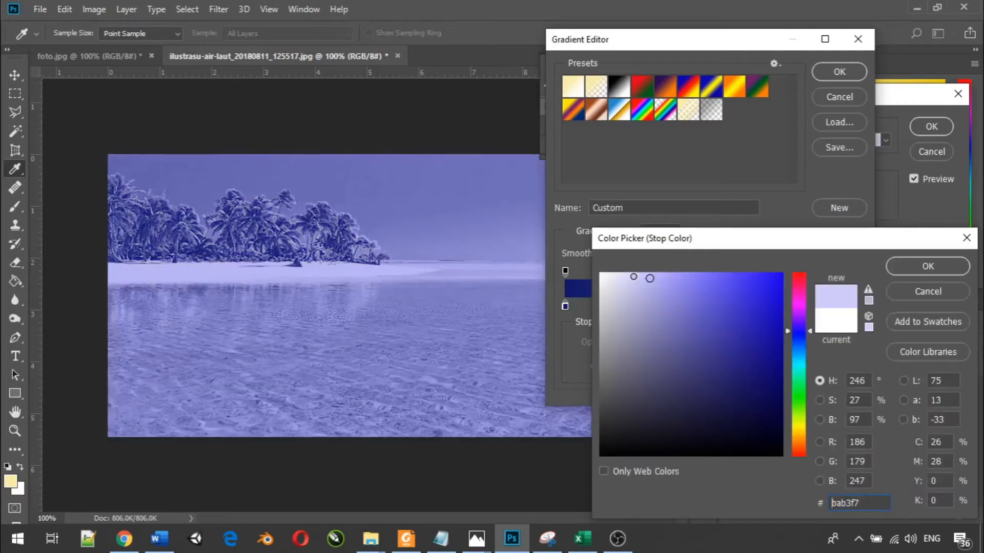
left_click(633, 277)
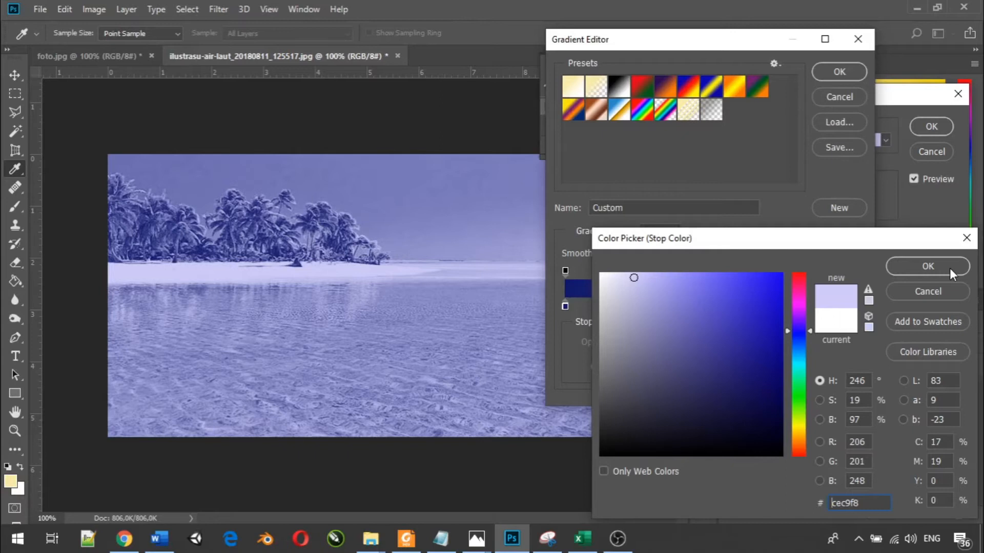
left_click(949, 269)
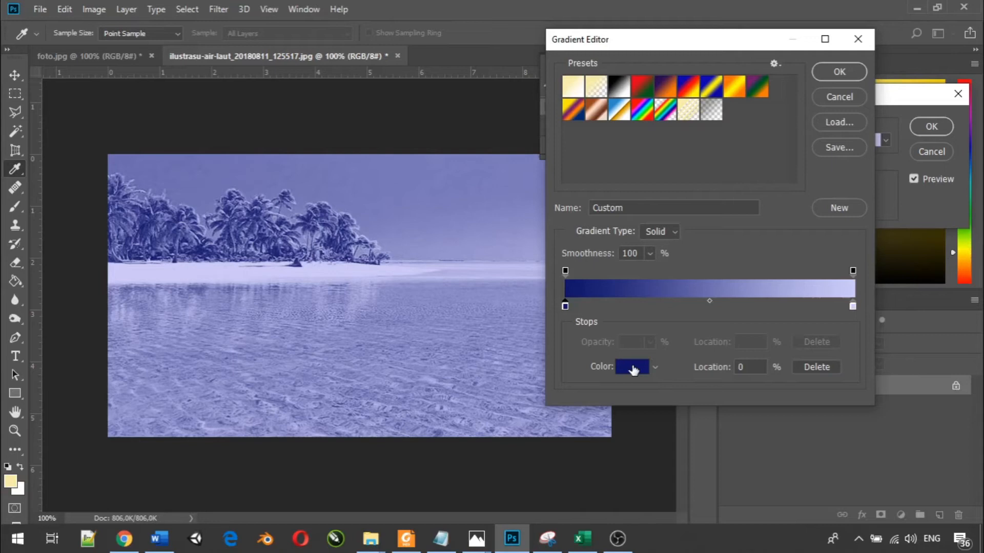
Step: Add a middle color stop at about 46% in the gradient and color it 23265c
left_click(759, 302)
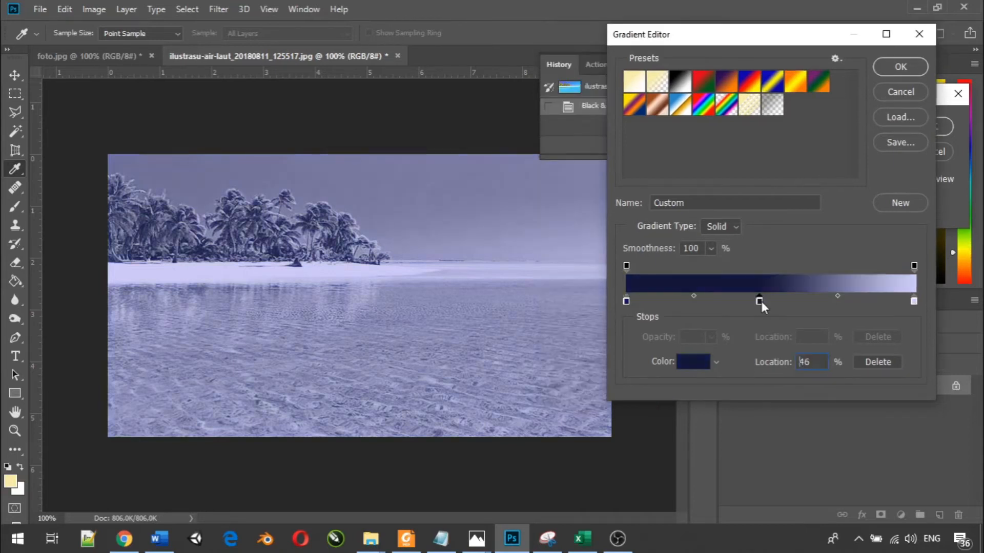
left_click(699, 361)
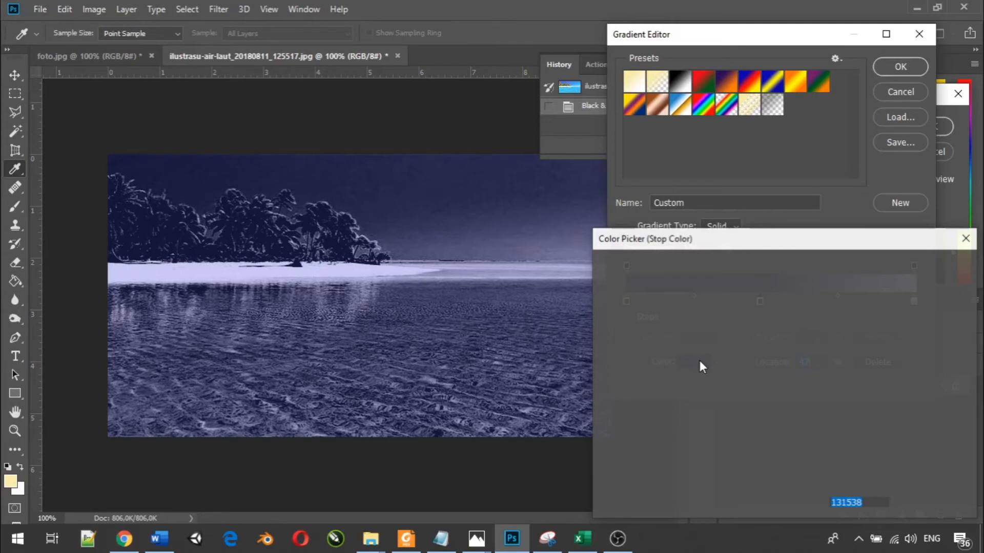
left_click(712, 390)
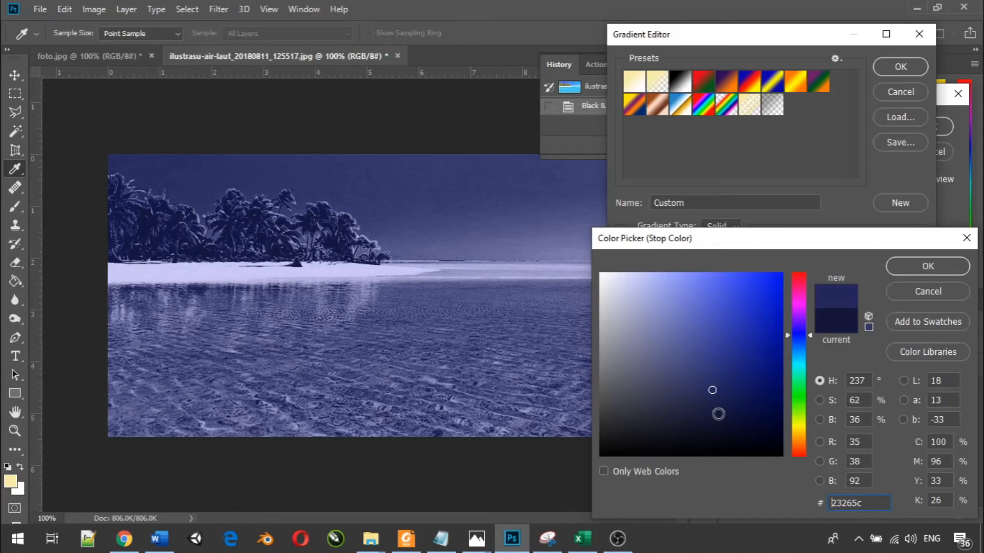
key("Return")
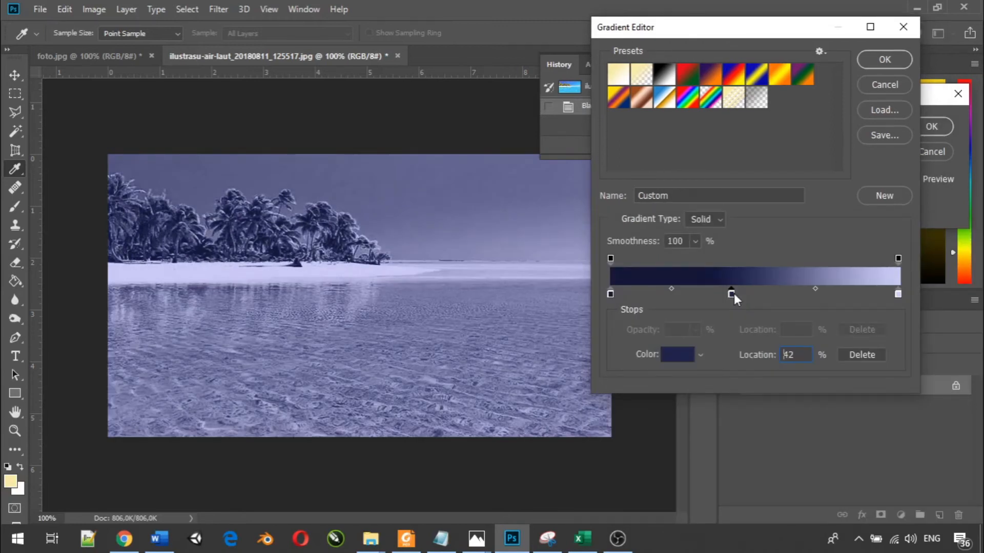
Step: Try different inner color stop positions in the gradient, including 43% and 33%, and cancel the Gradient Map
key("Up")
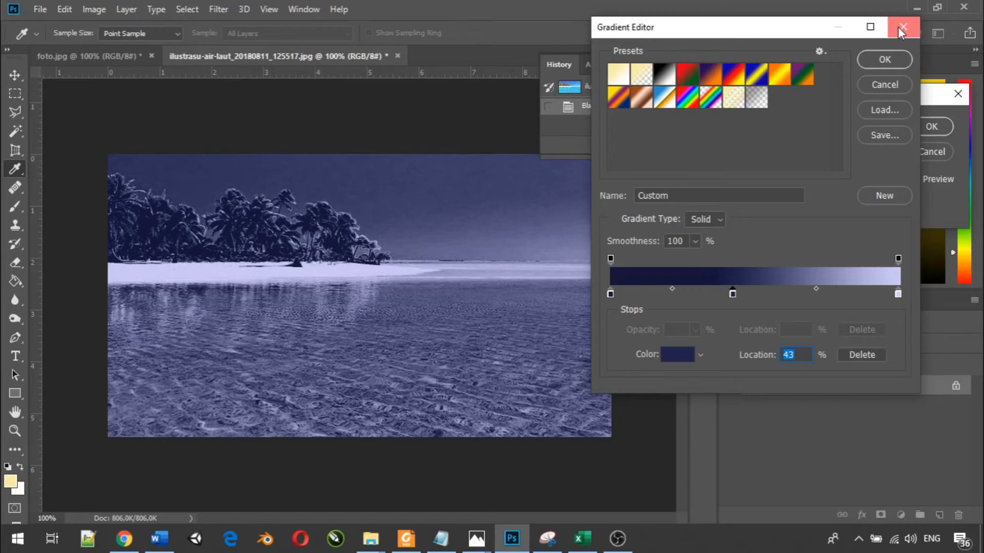
left_click_drag(732, 293, 741, 294)
left_click_drag(742, 296, 810, 345)
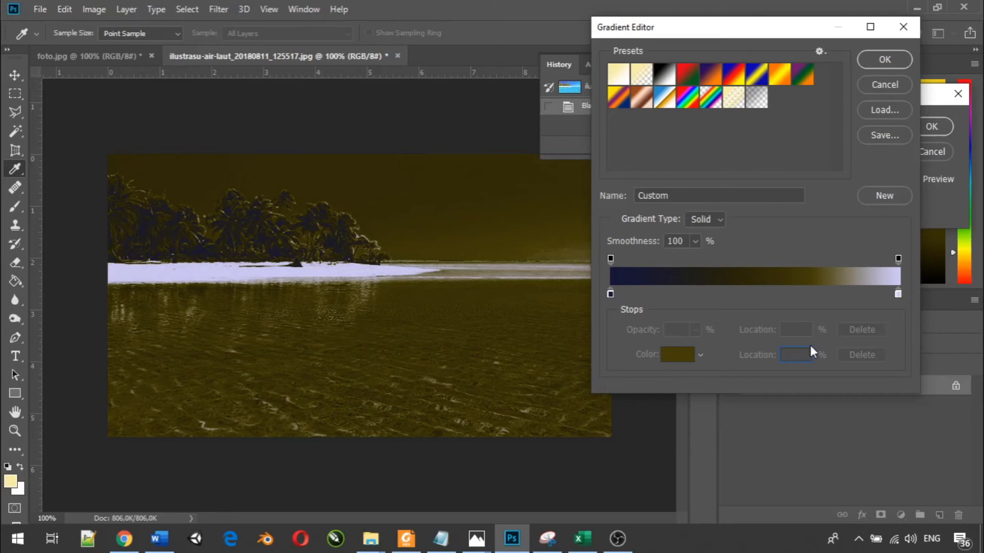
left_click(705, 294)
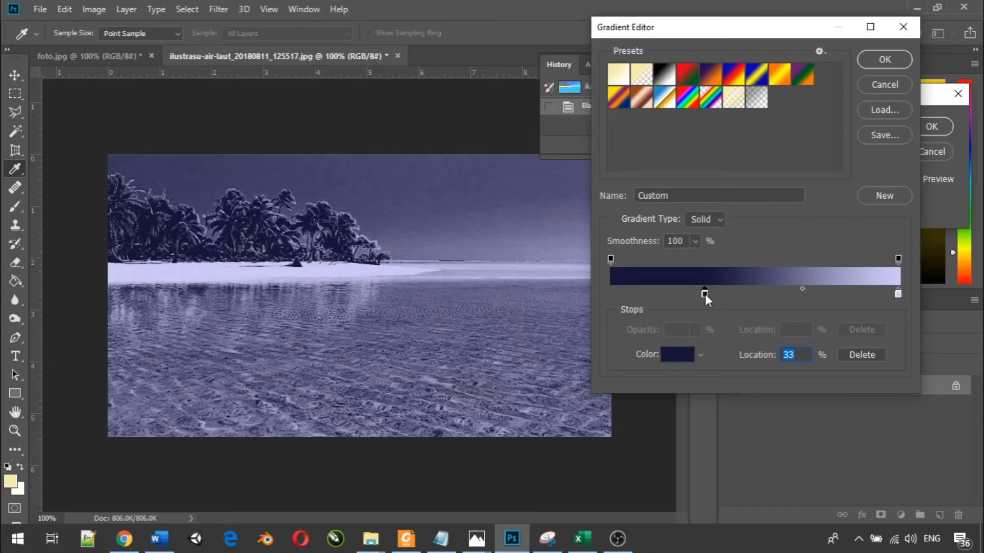
left_click_drag(705, 294, 735, 293)
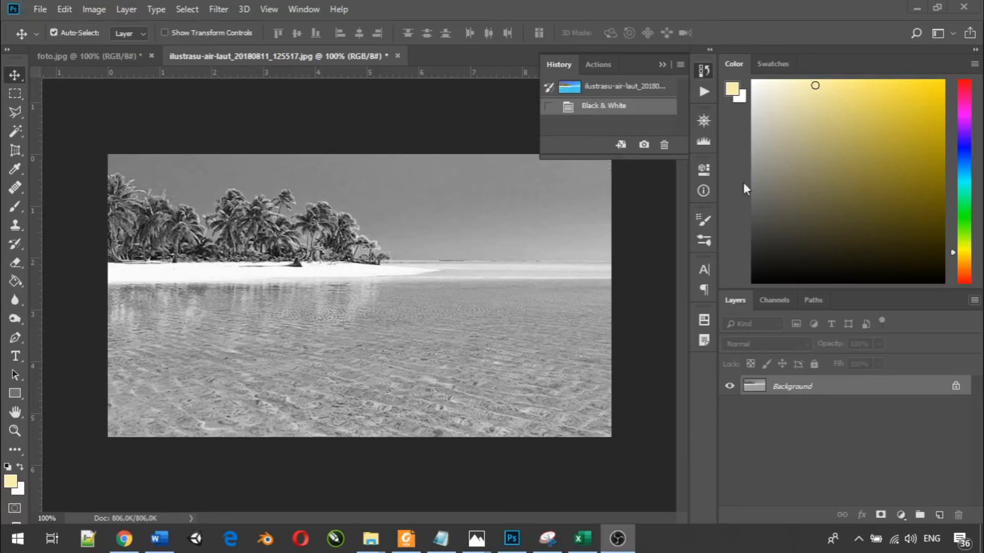
Step: Revert the beach photo to its original full-color state from the history
left_click(613, 85)
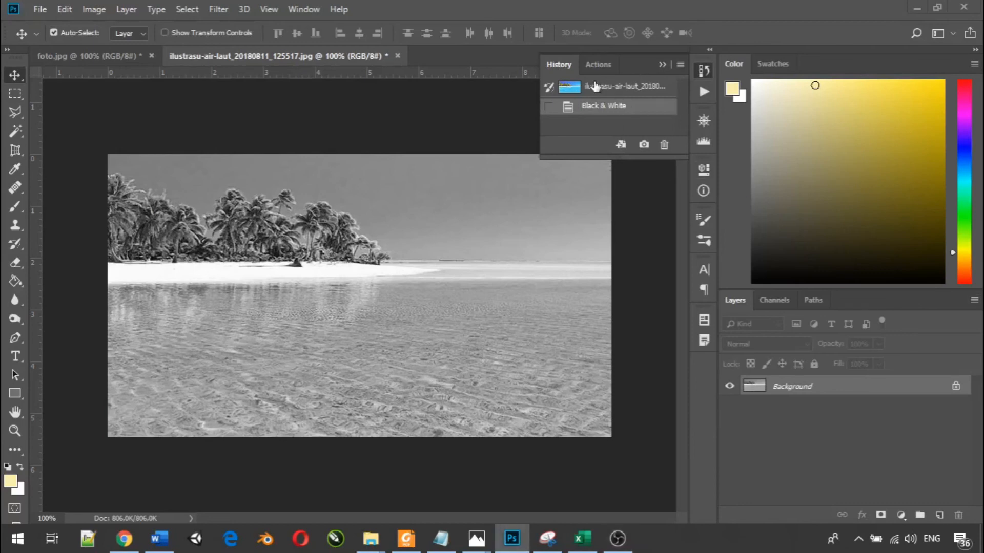
left_click(589, 87)
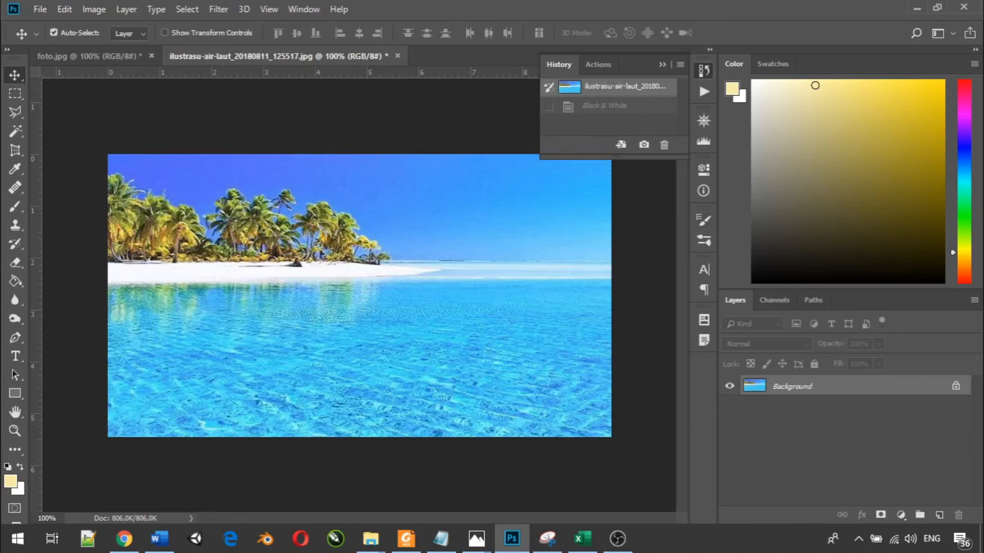
key("alt+Tab")
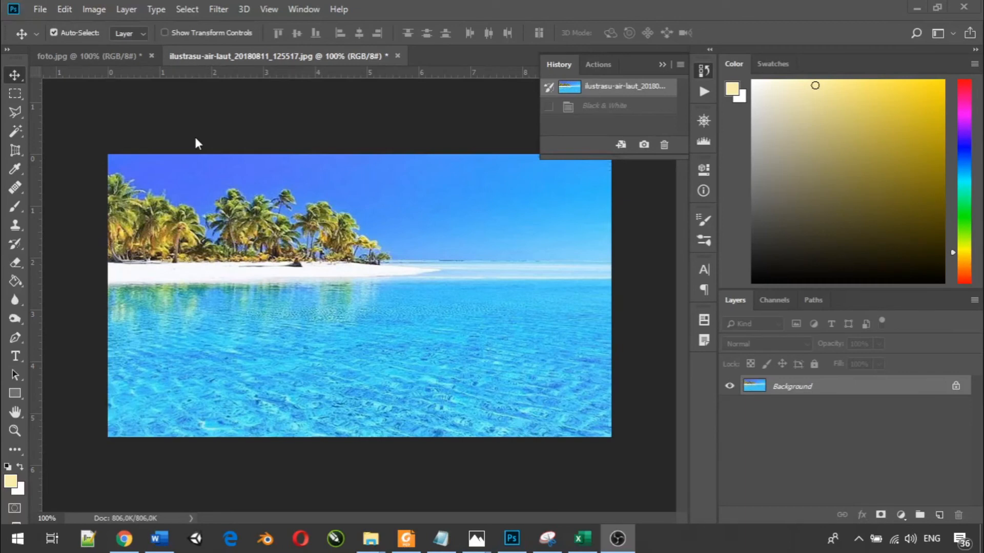
Step: Start a Photo Filter on the beach photo, trying Green and Orange, and set the Orange density to 86%
left_click(98, 9)
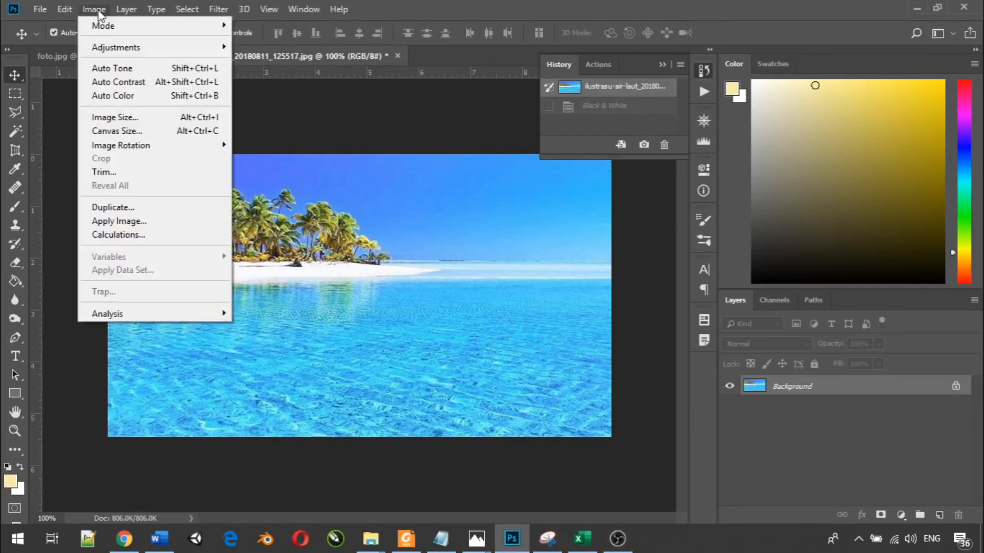
mouse_move(208, 53)
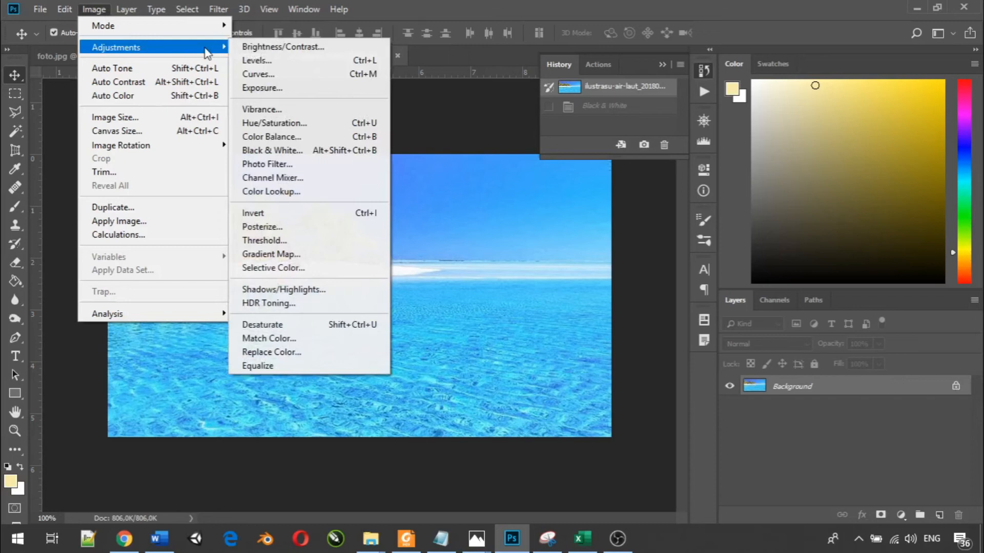
left_click(286, 165)
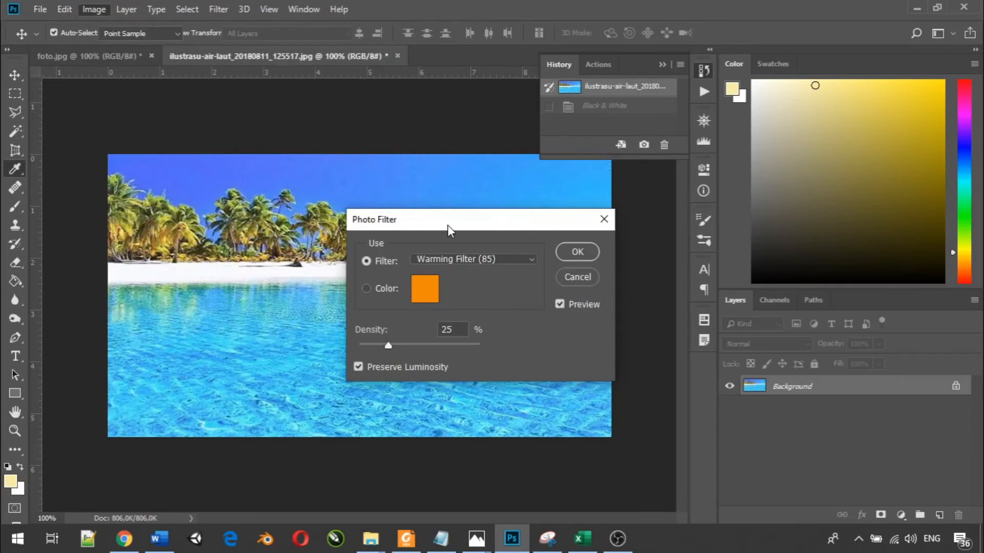
left_click(474, 259)
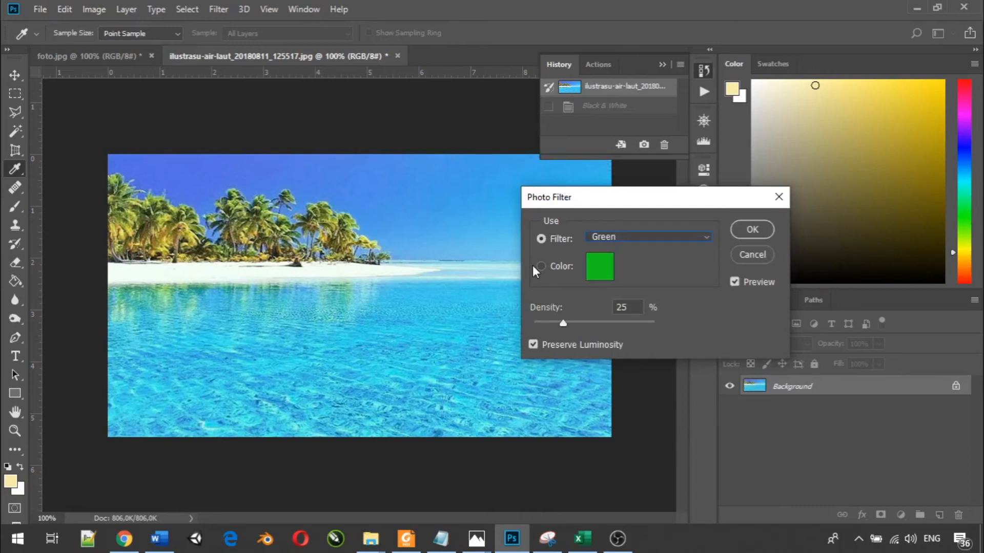
left_click_drag(562, 323, 648, 330)
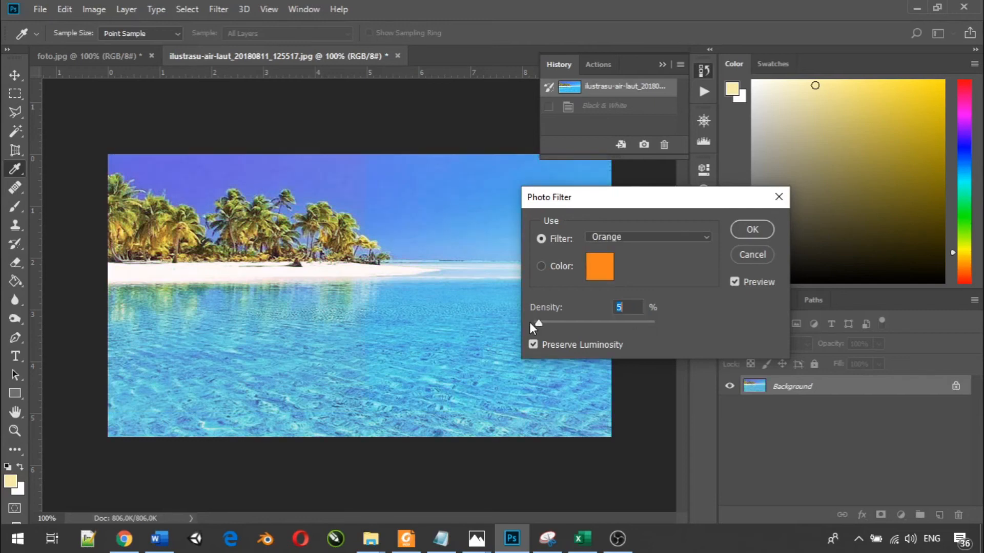
left_click_drag(530, 322, 499, 319)
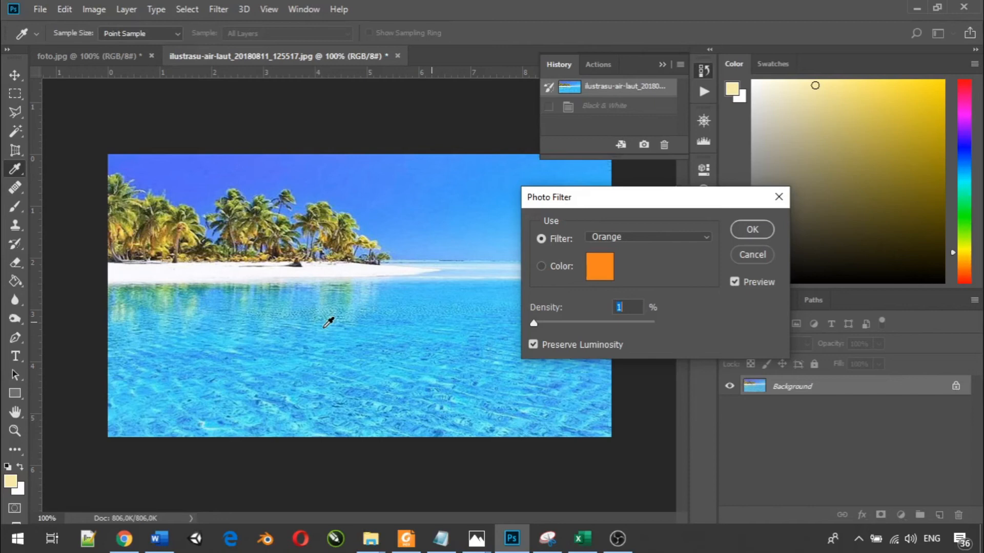
left_click_drag(533, 322, 638, 323)
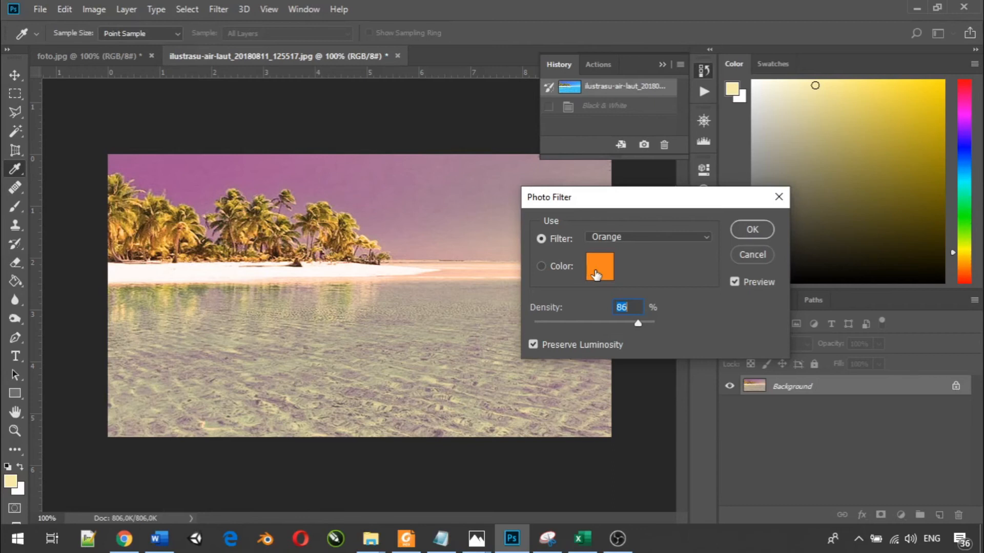
Step: Switch the Photo Filter to a custom color and set it to purple, 6c076d
left_click(595, 276)
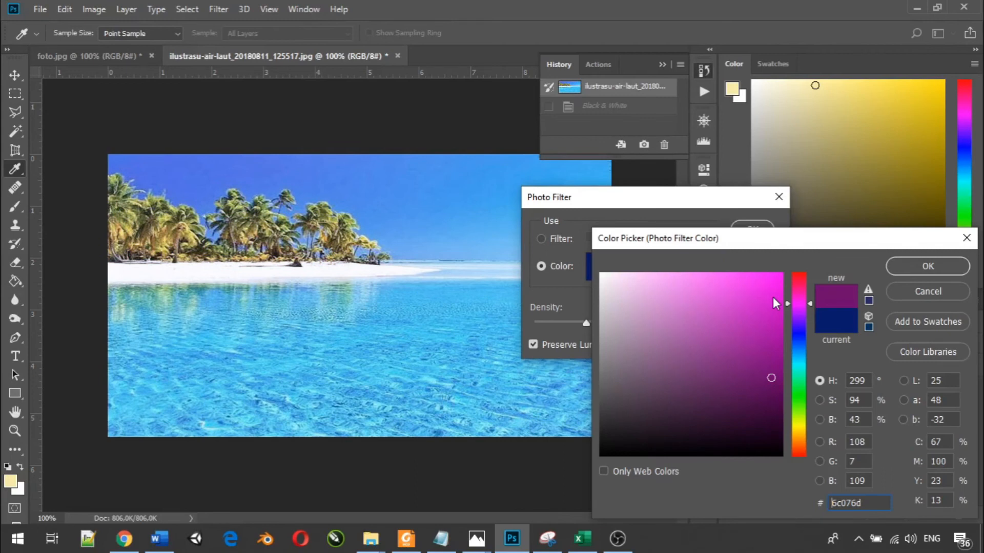
left_click(937, 264)
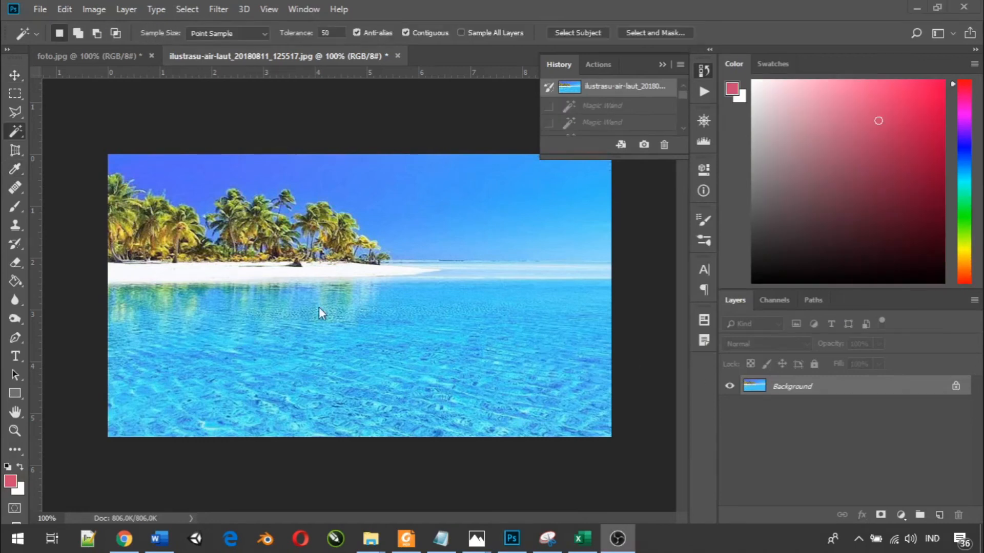
Step: Outline all the water below the sandy shoreline and horizon with the Polygonal Lasso, closing the selection outside the photo's lower edges
left_click(17, 110)
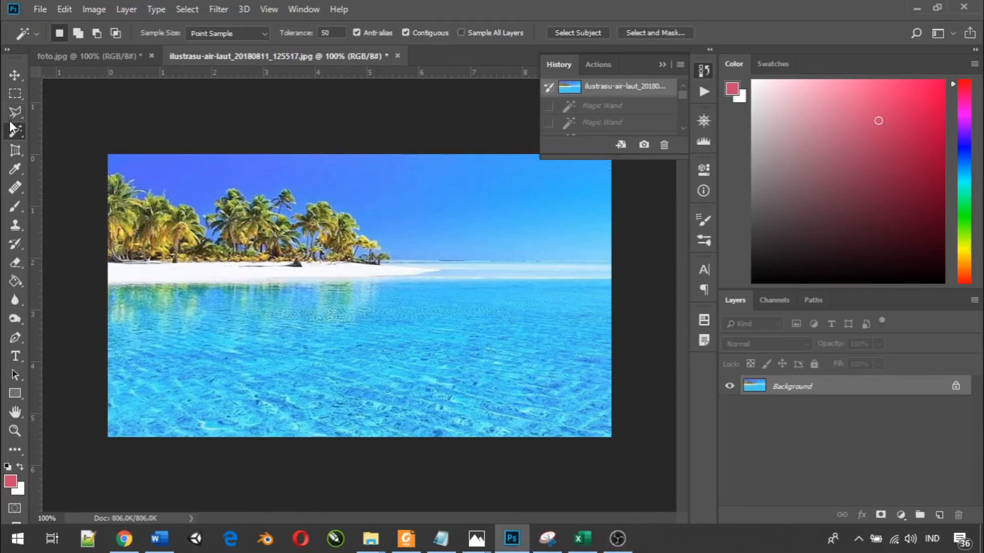
left_click(14, 110)
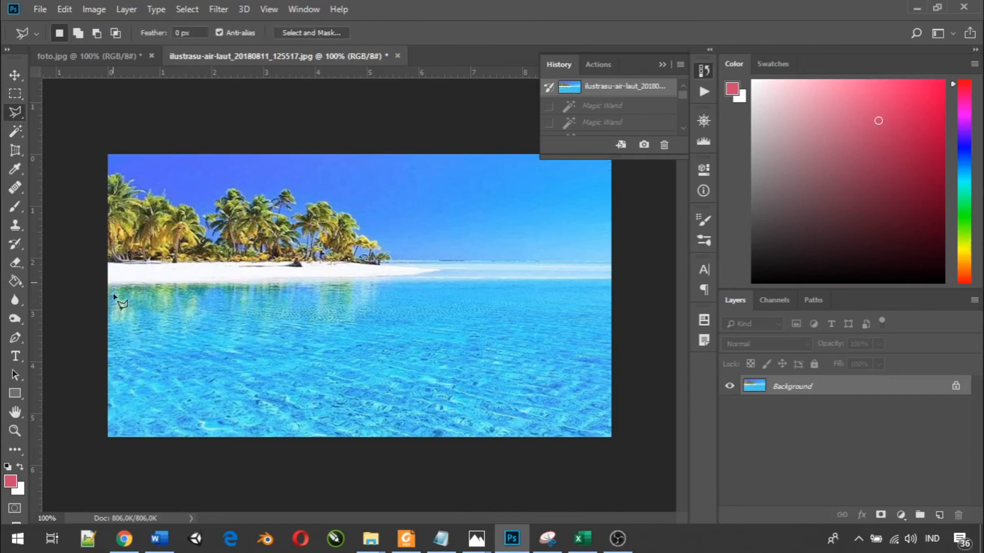
left_click_drag(106, 283, 325, 282)
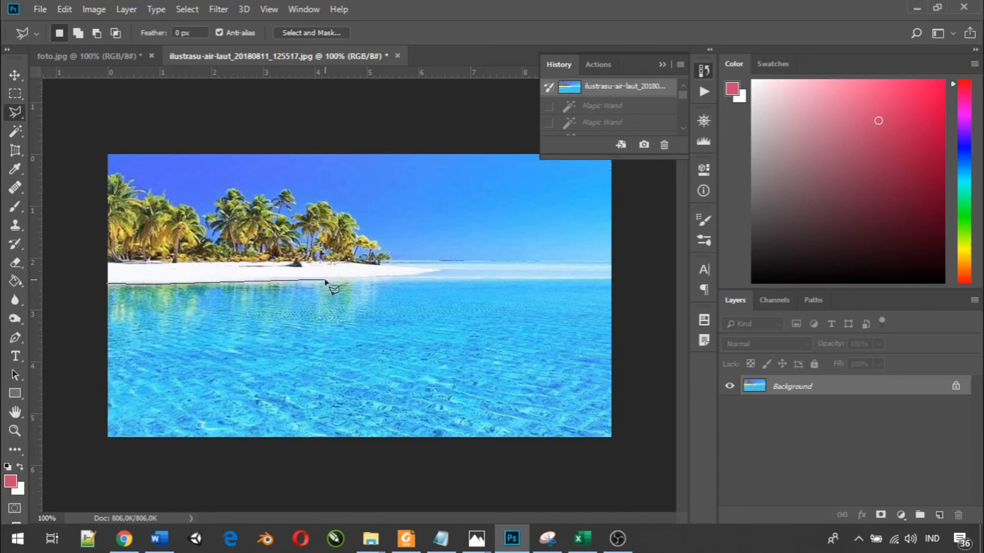
mouse_move(325, 282)
left_mouse_down()
mouse_move(441, 271)
mouse_move(399, 267)
left_mouse_up()
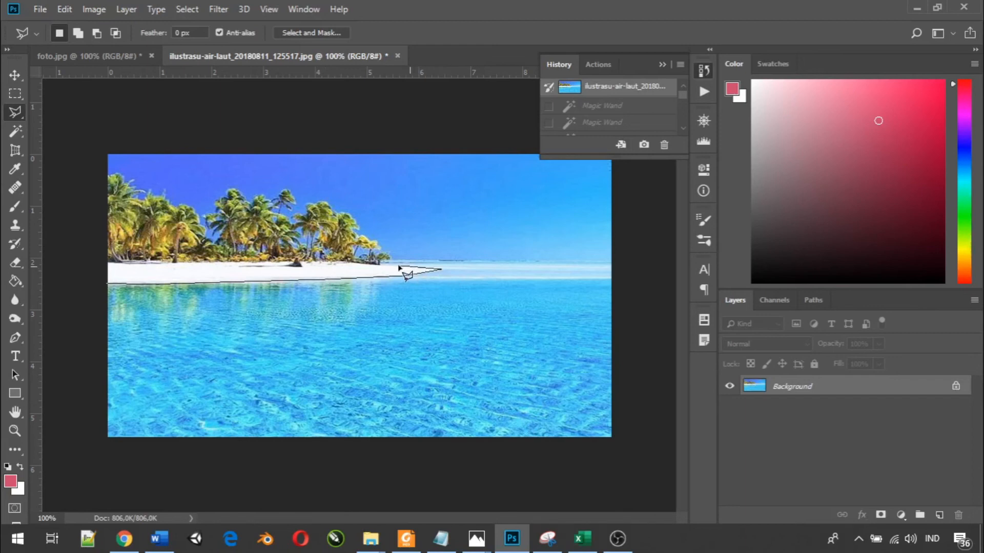
left_click_drag(399, 268, 415, 260)
mouse_move(416, 261)
left_mouse_down()
mouse_move(618, 264)
mouse_move(496, 474)
mouse_move(67, 405)
left_mouse_up()
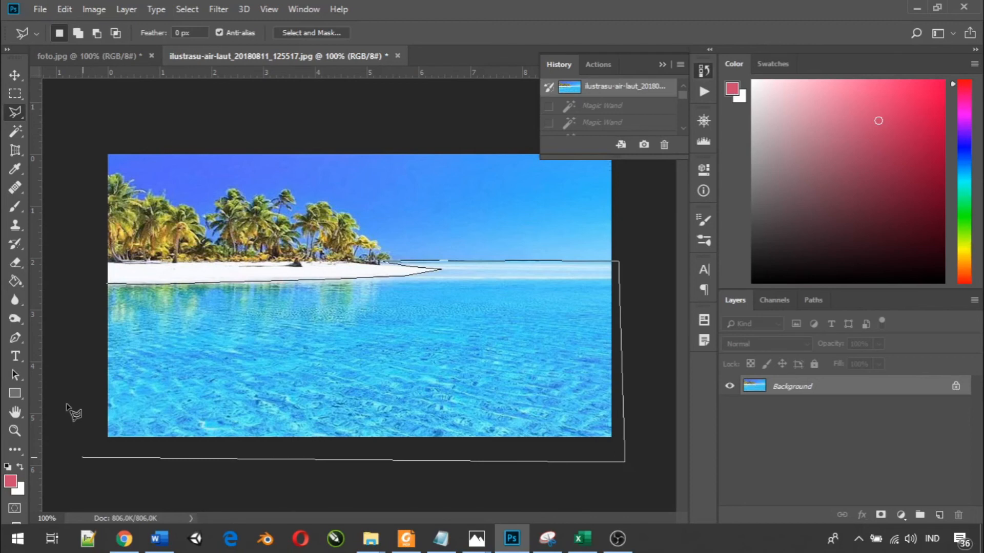
left_click(107, 283)
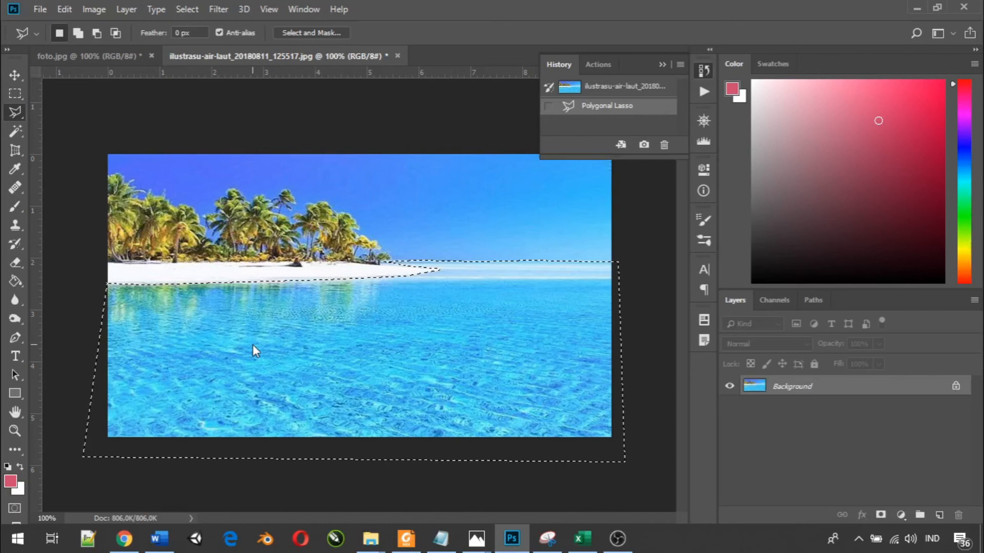
Step: Start Replace Color on the selected water, sampling its blue and setting the result color to green, 4eb204
left_click(87, 9)
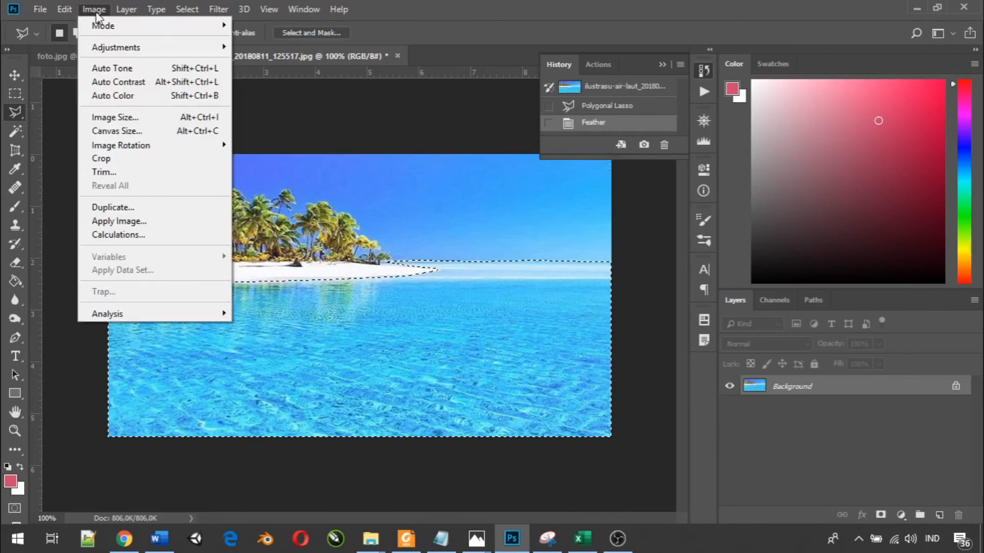
mouse_move(192, 47)
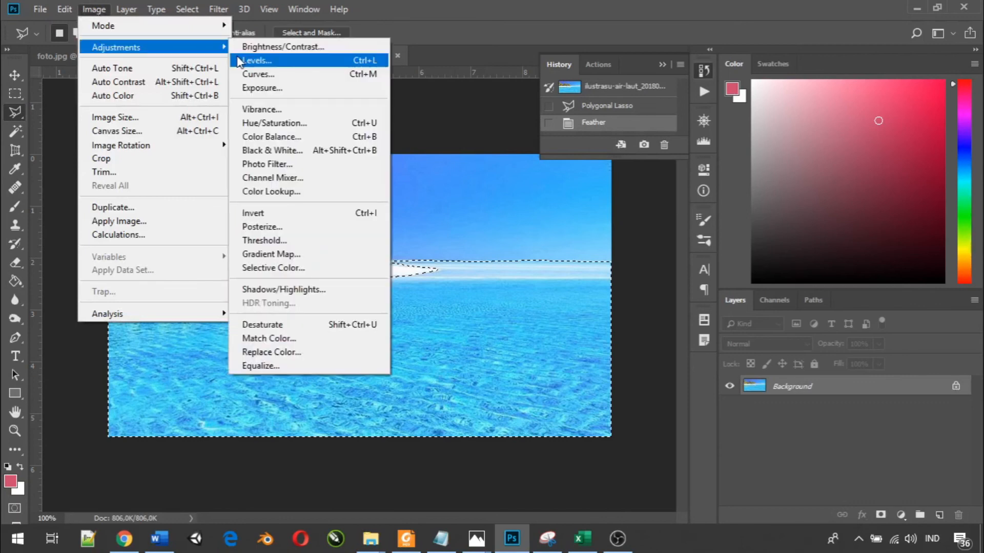
left_click(282, 357)
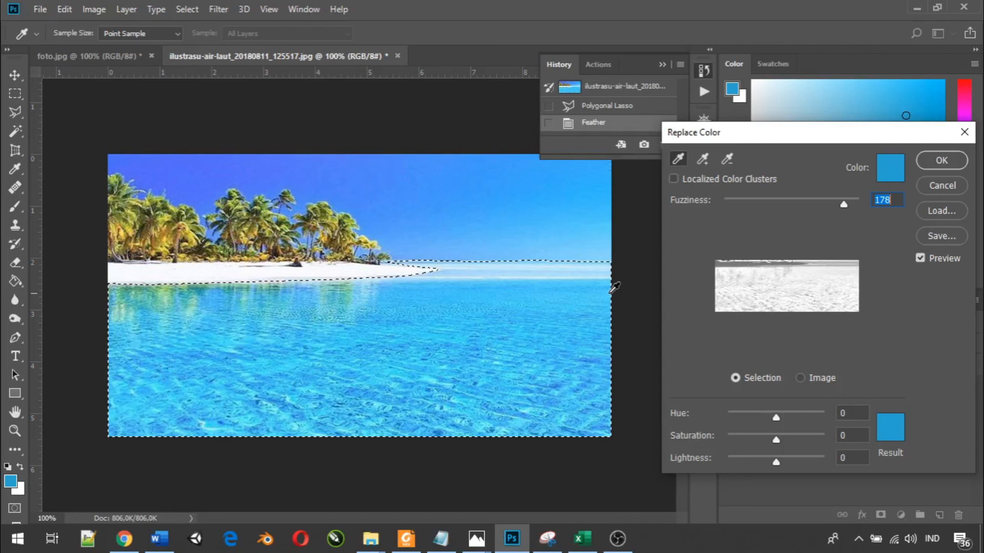
left_click(889, 427)
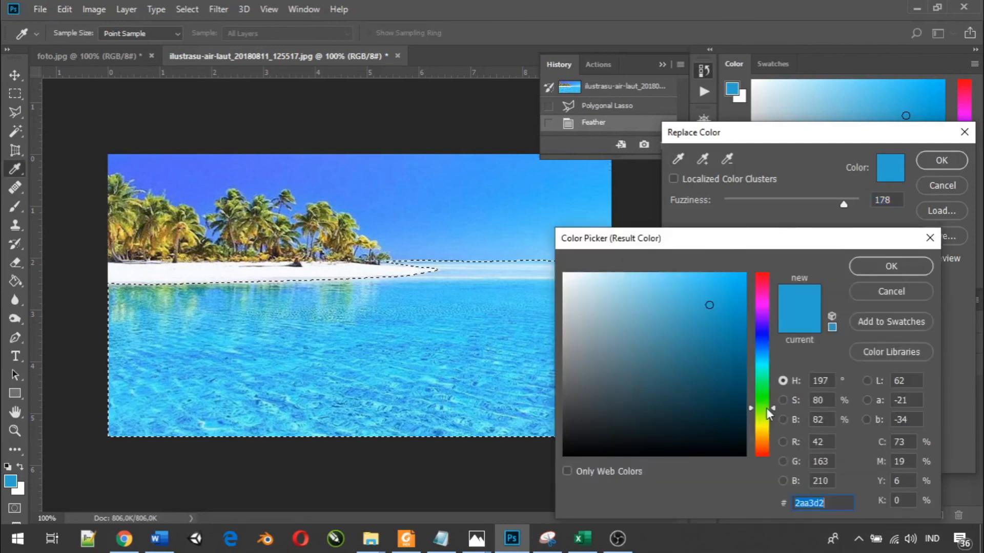
left_click(766, 408)
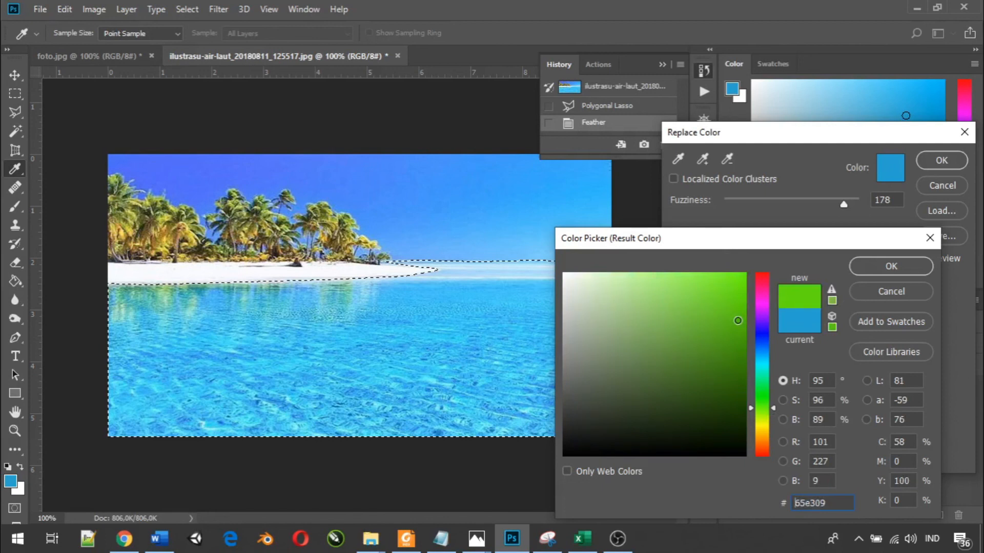
left_click(742, 328)
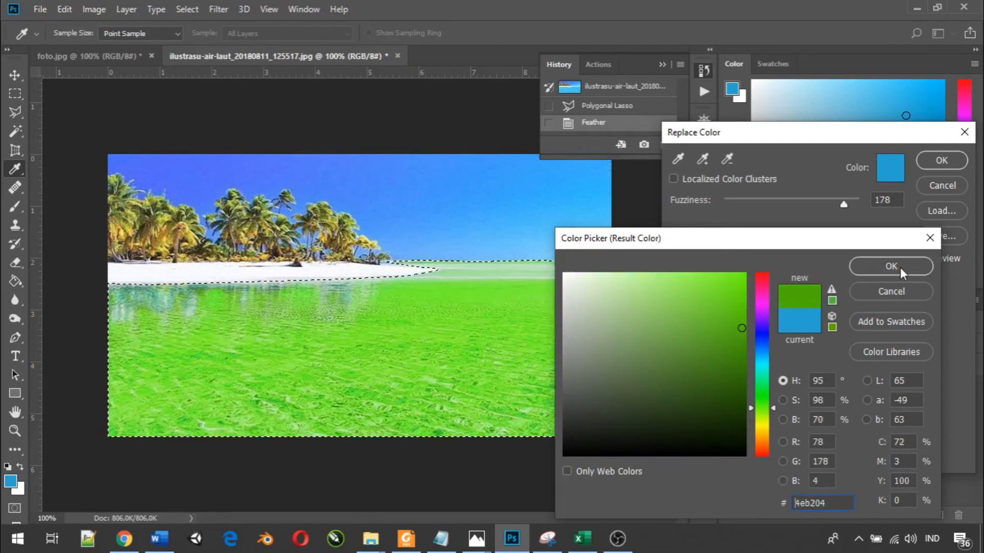
left_click(899, 268)
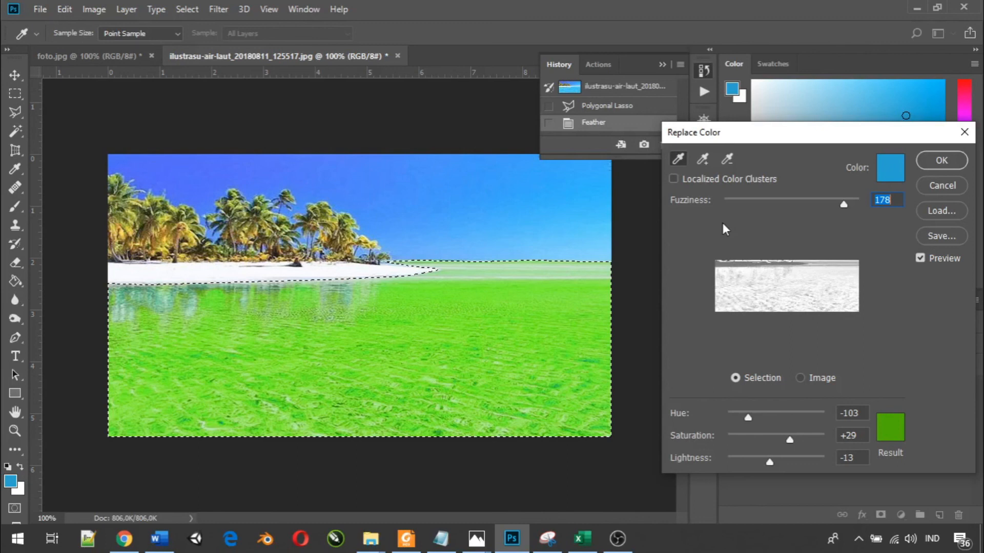
Step: Add more water tones to the Replace Color range, using red eb1b56 as the result color and a fuzziness of 164
key("shift")
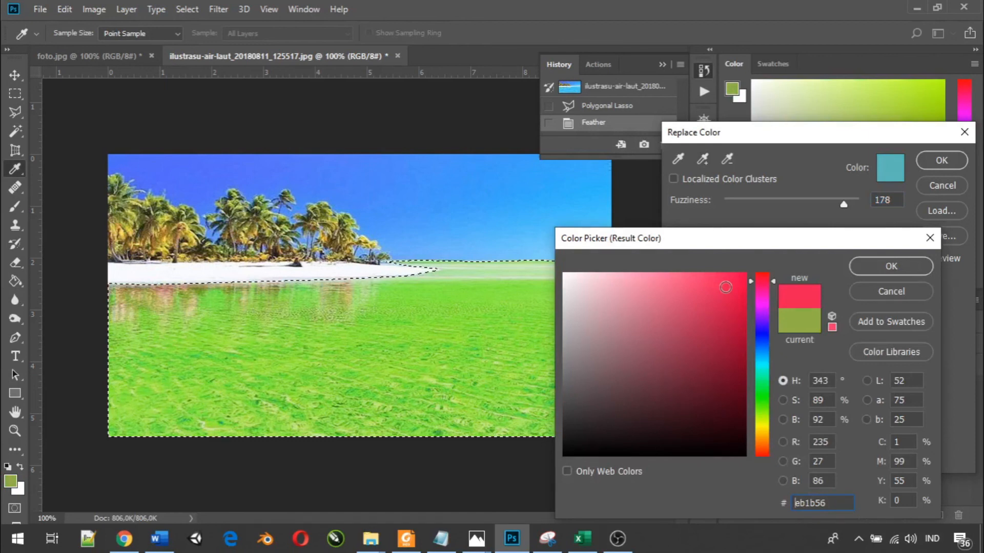
key("Return")
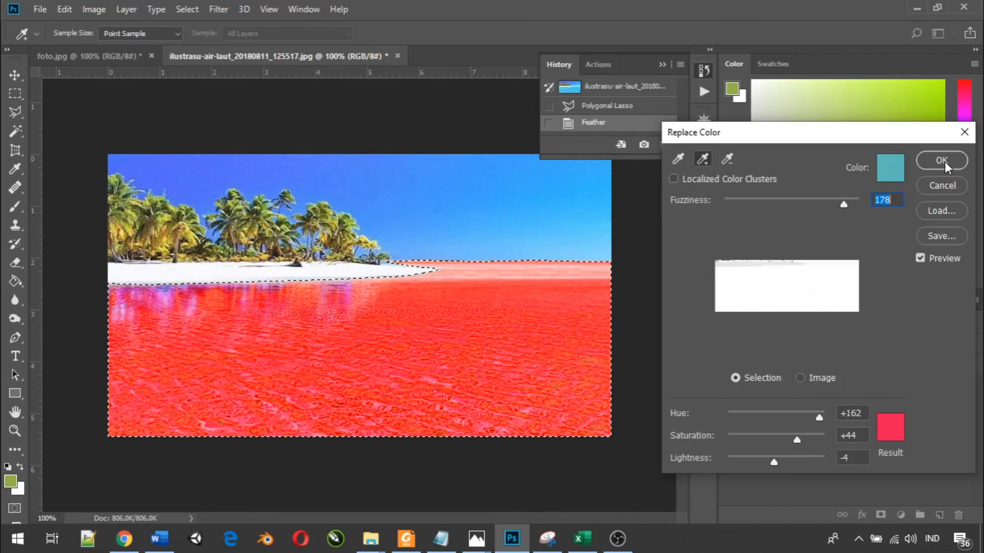
left_click_drag(843, 204, 827, 203)
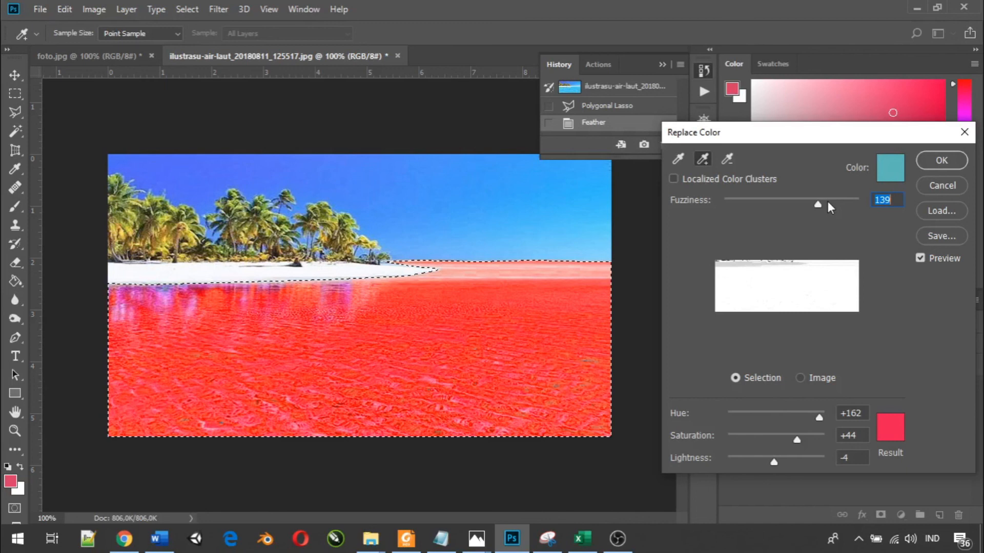
left_click_drag(829, 203, 834, 204)
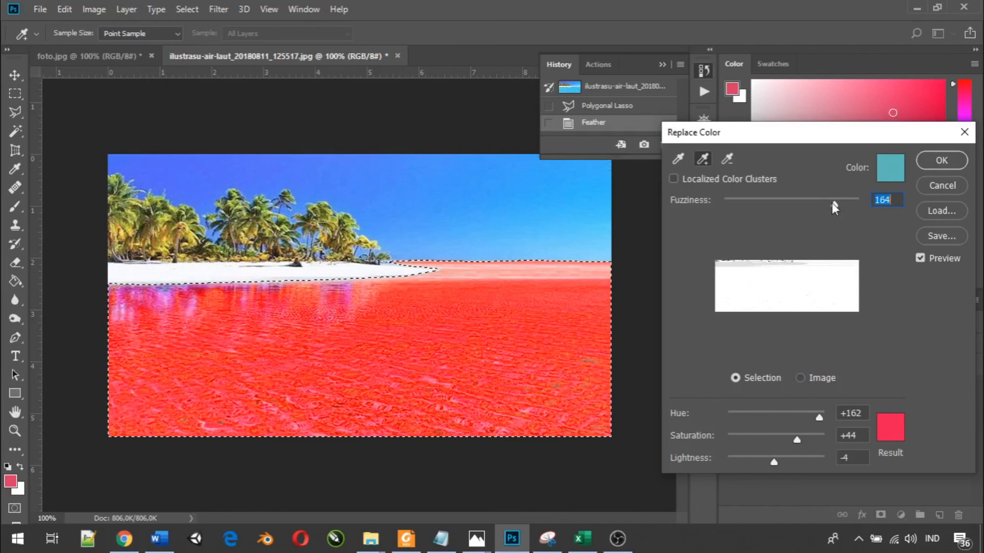